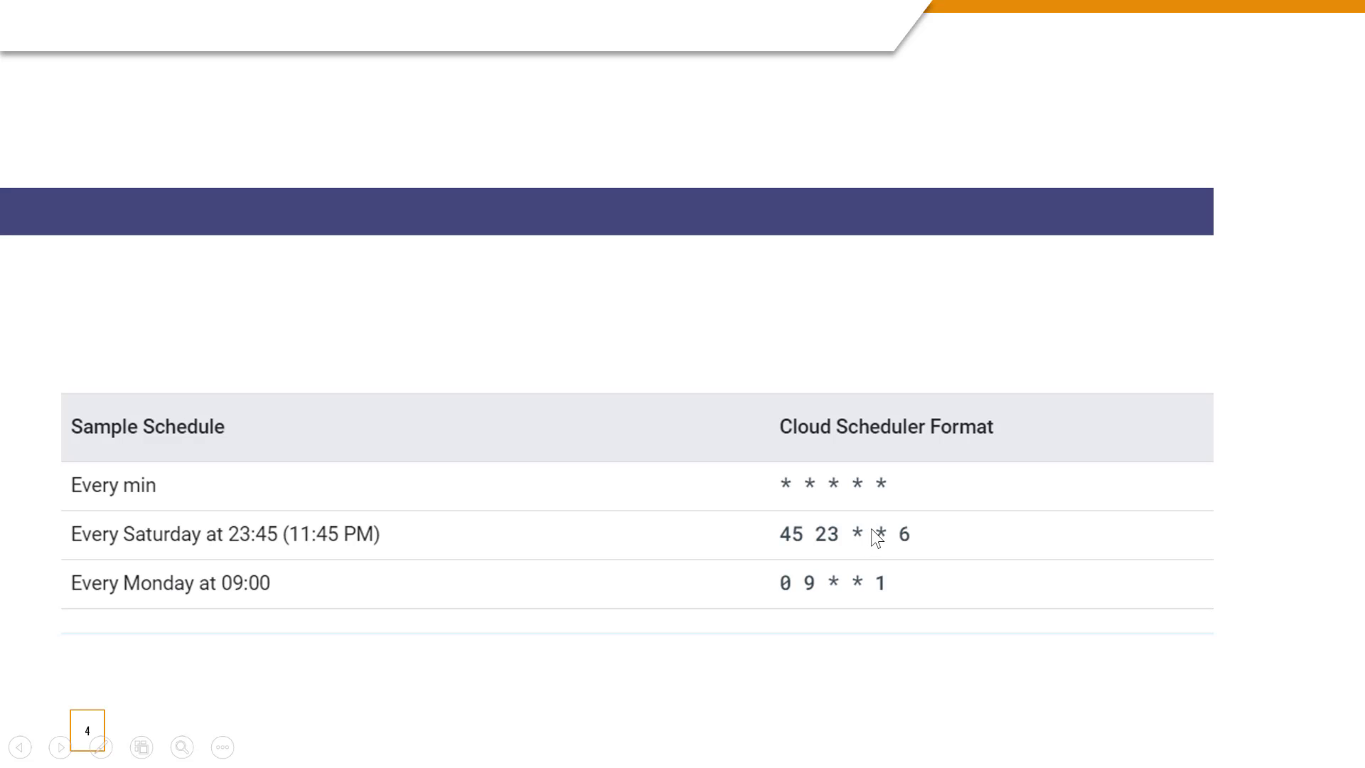
key("Left")
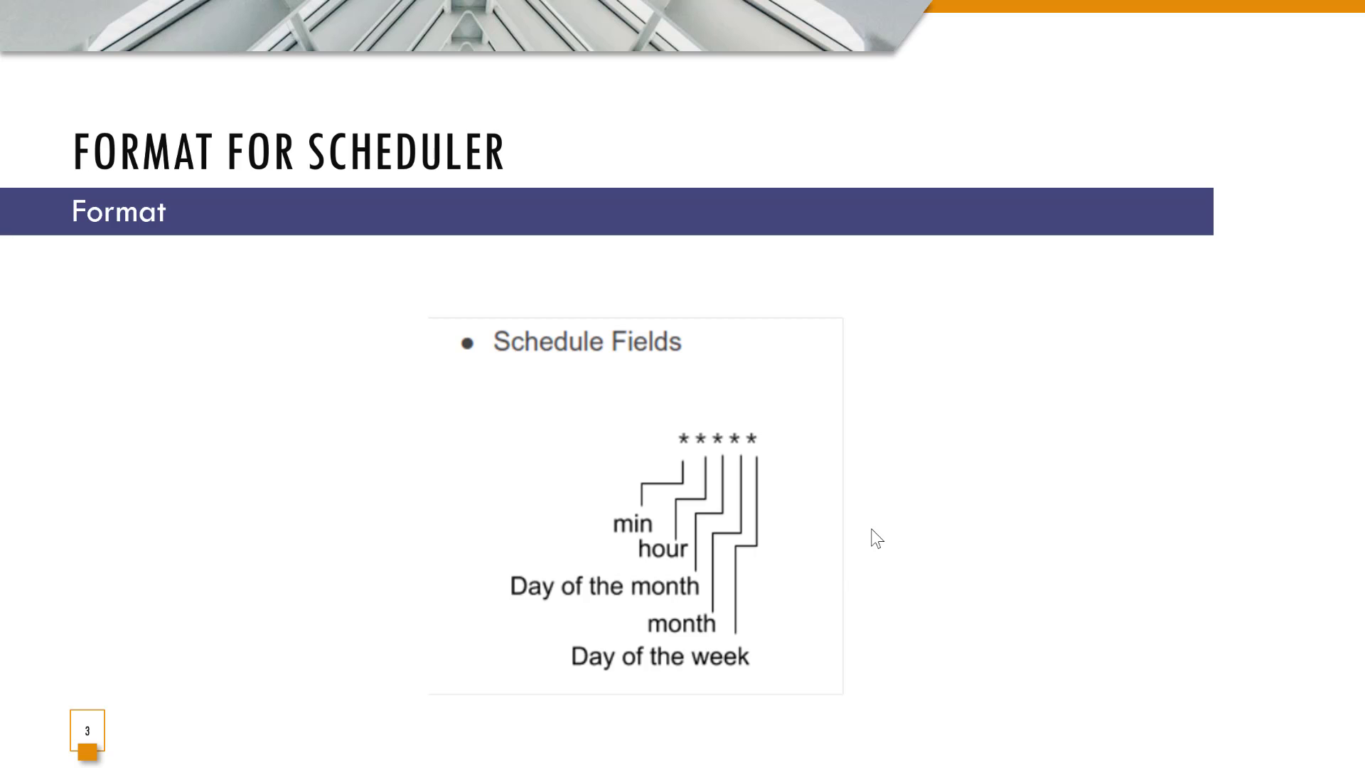
key("Right")
key("Left")
key("Right")
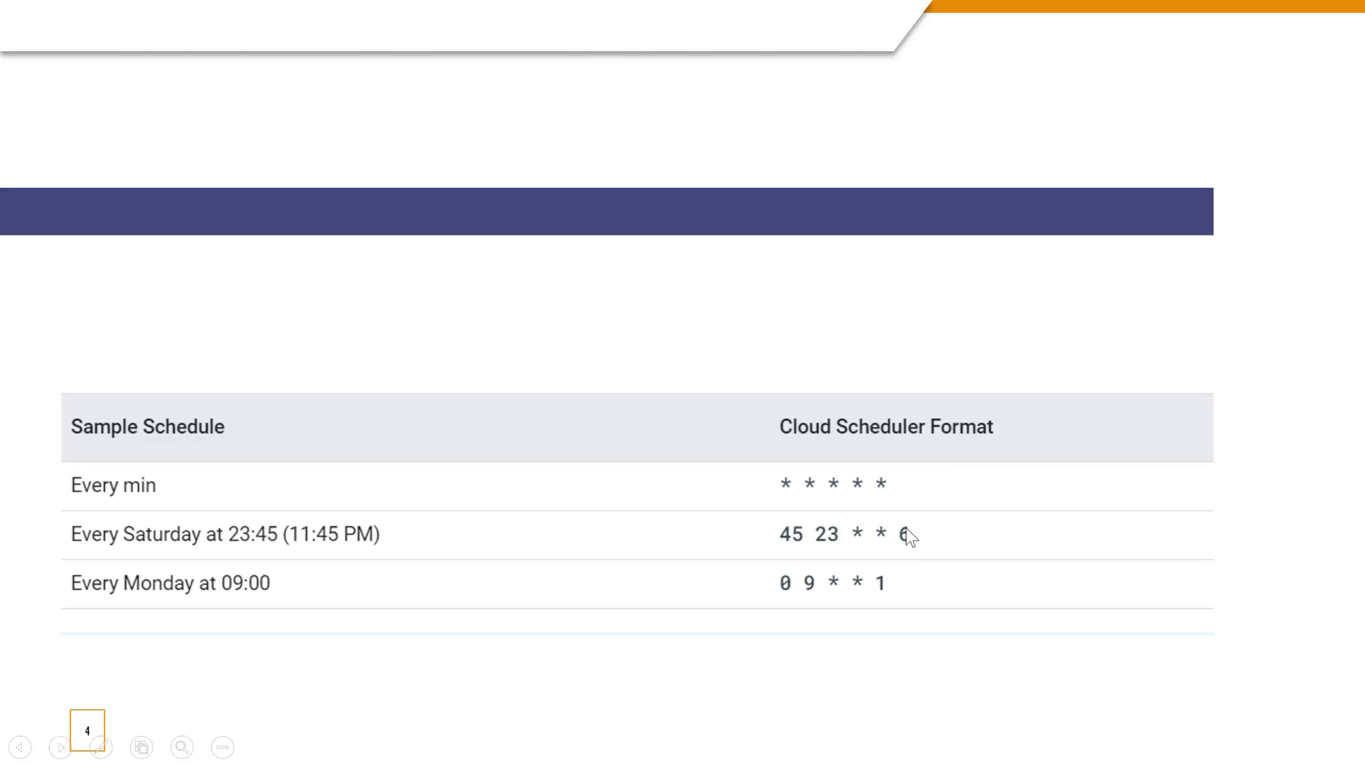
Step: Switch to the Google Cloud console in Chrome and view the Pub/Sub topics and the details of my-topic-subscription
key("alt+Tab")
left_click(143, 9)
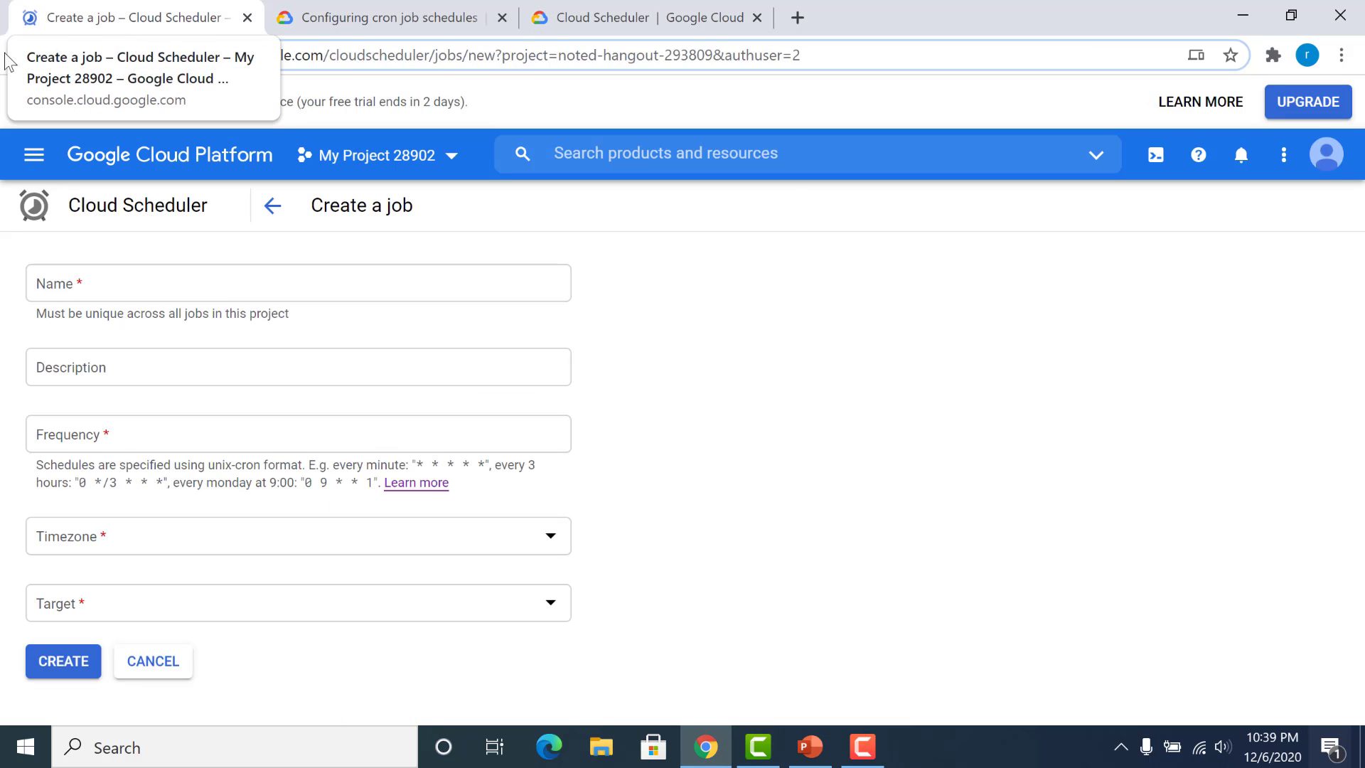
left_click(32, 158)
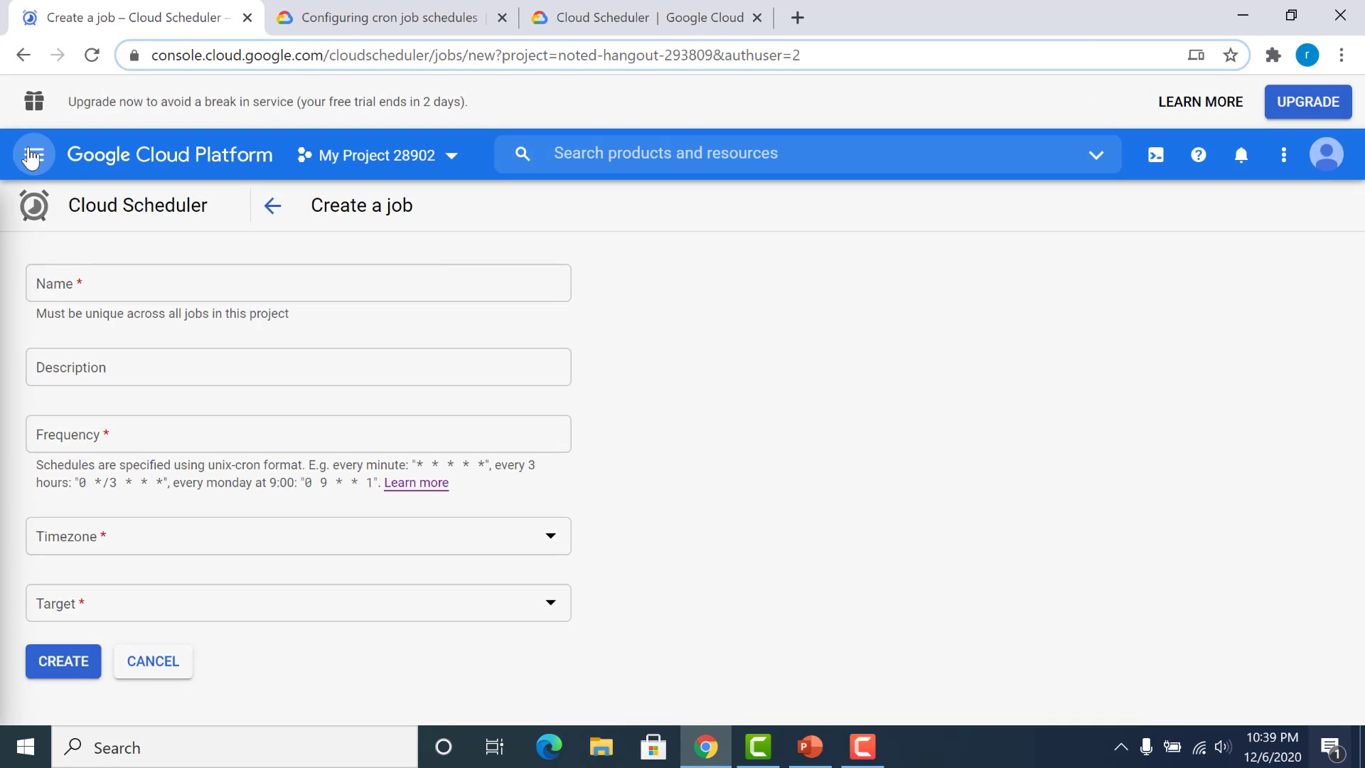
left_click(118, 464)
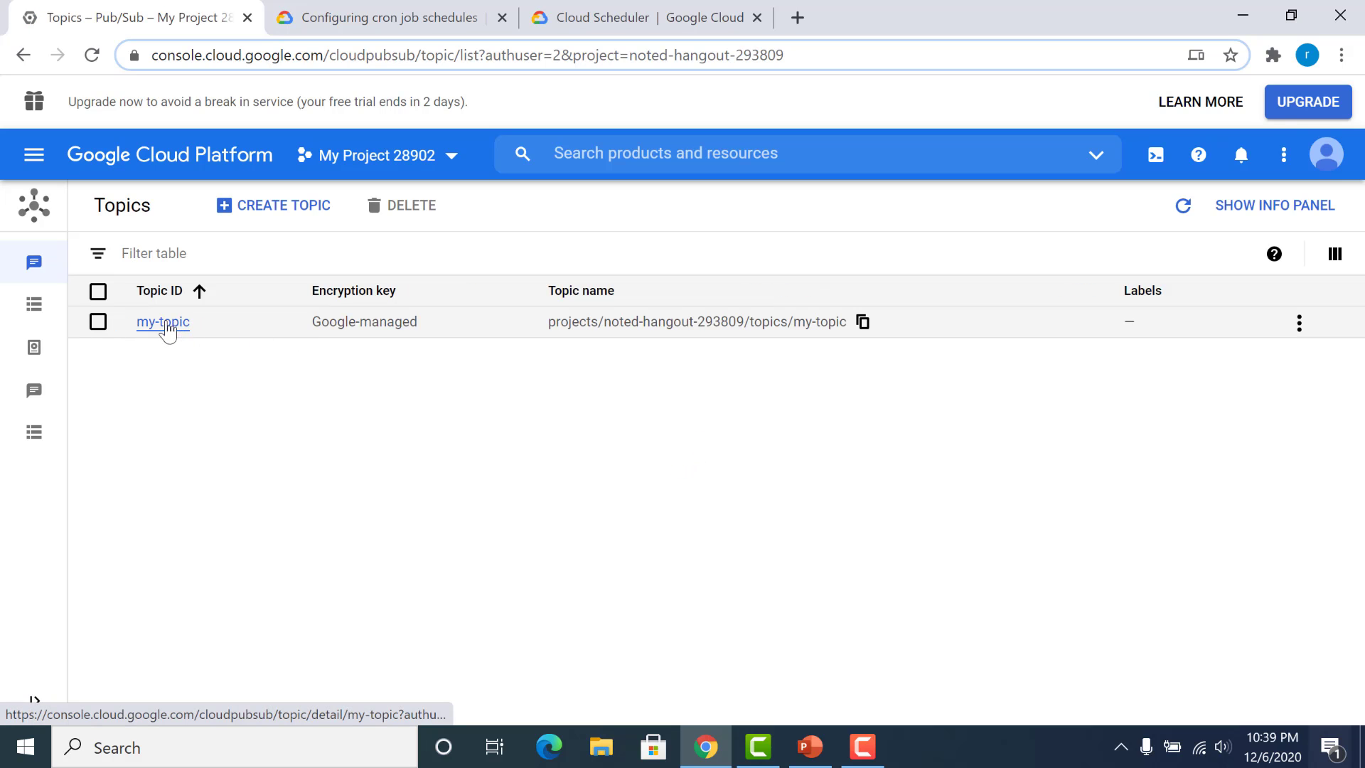
left_click(41, 307)
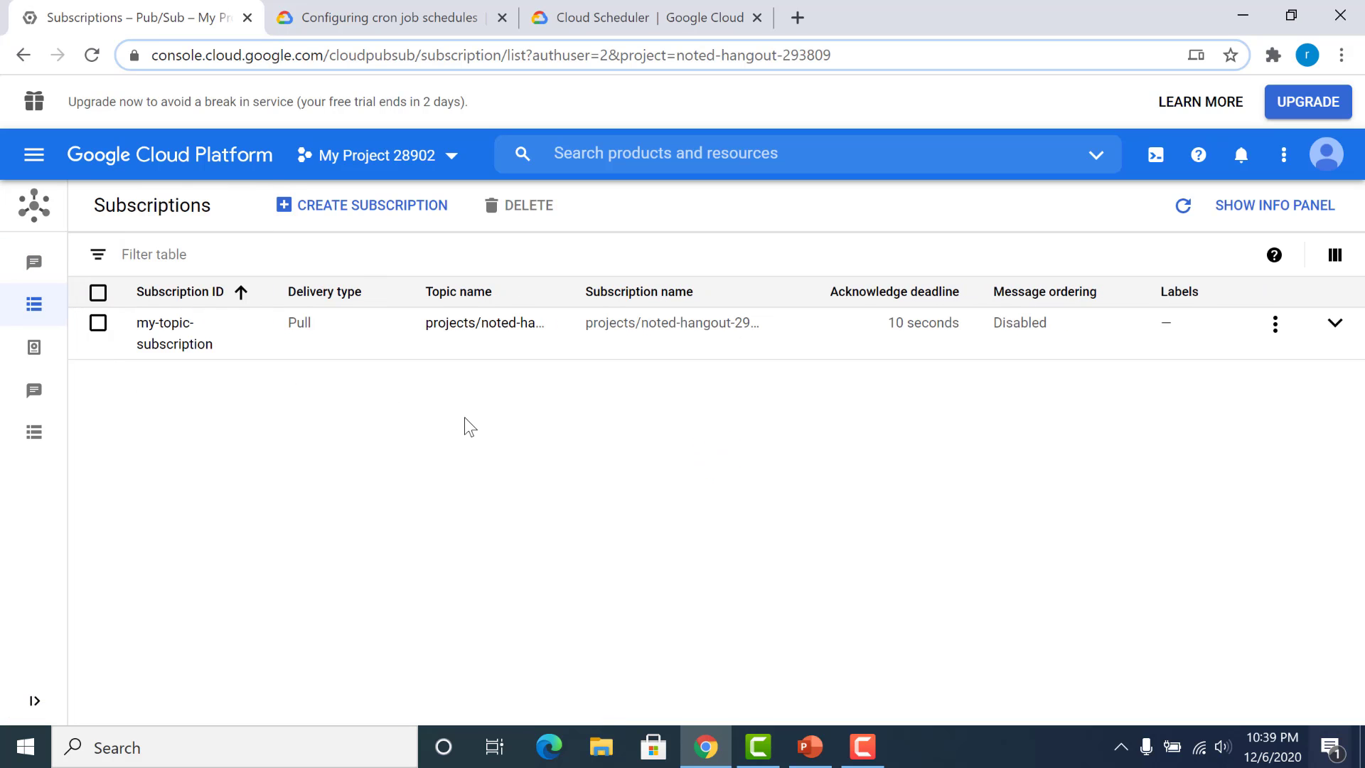
left_click(150, 328)
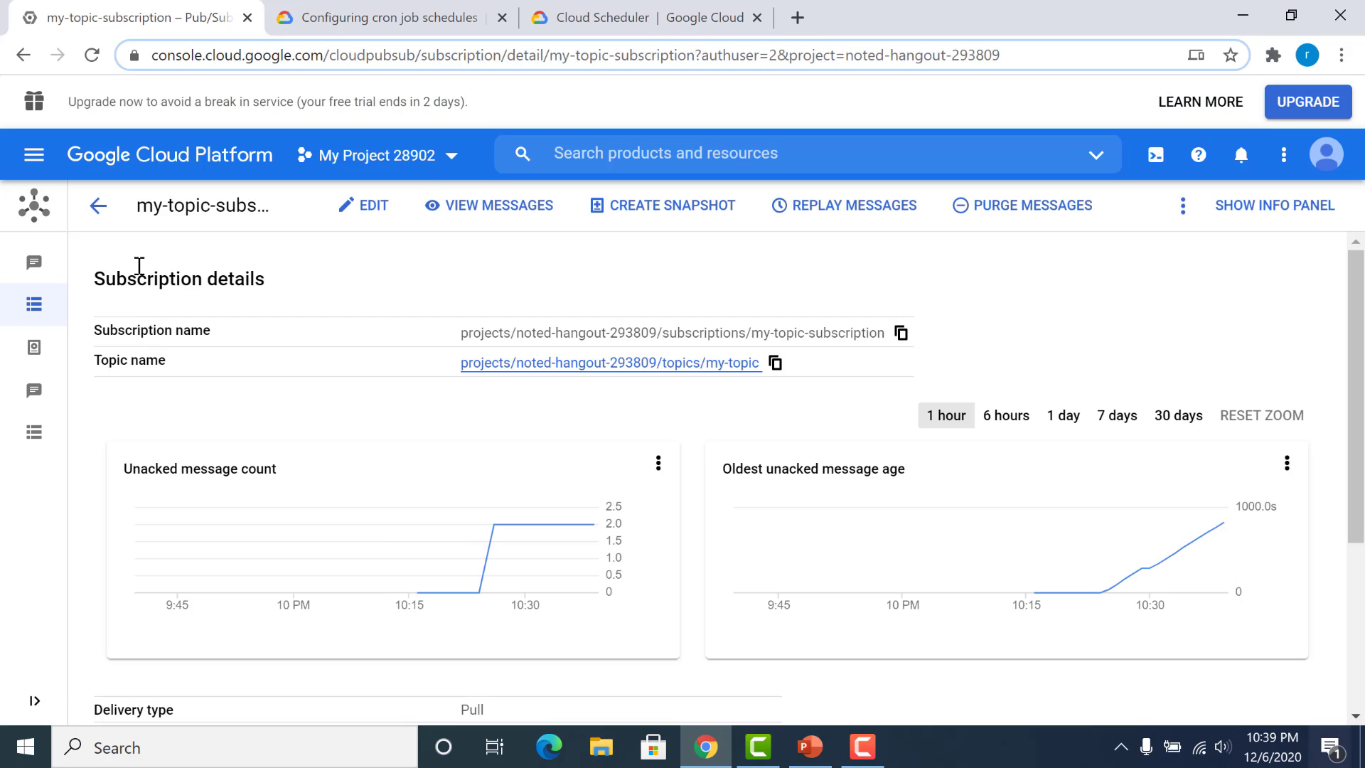
Step: Go to Cloud Scheduler and open the form for creating a job
left_click(36, 167)
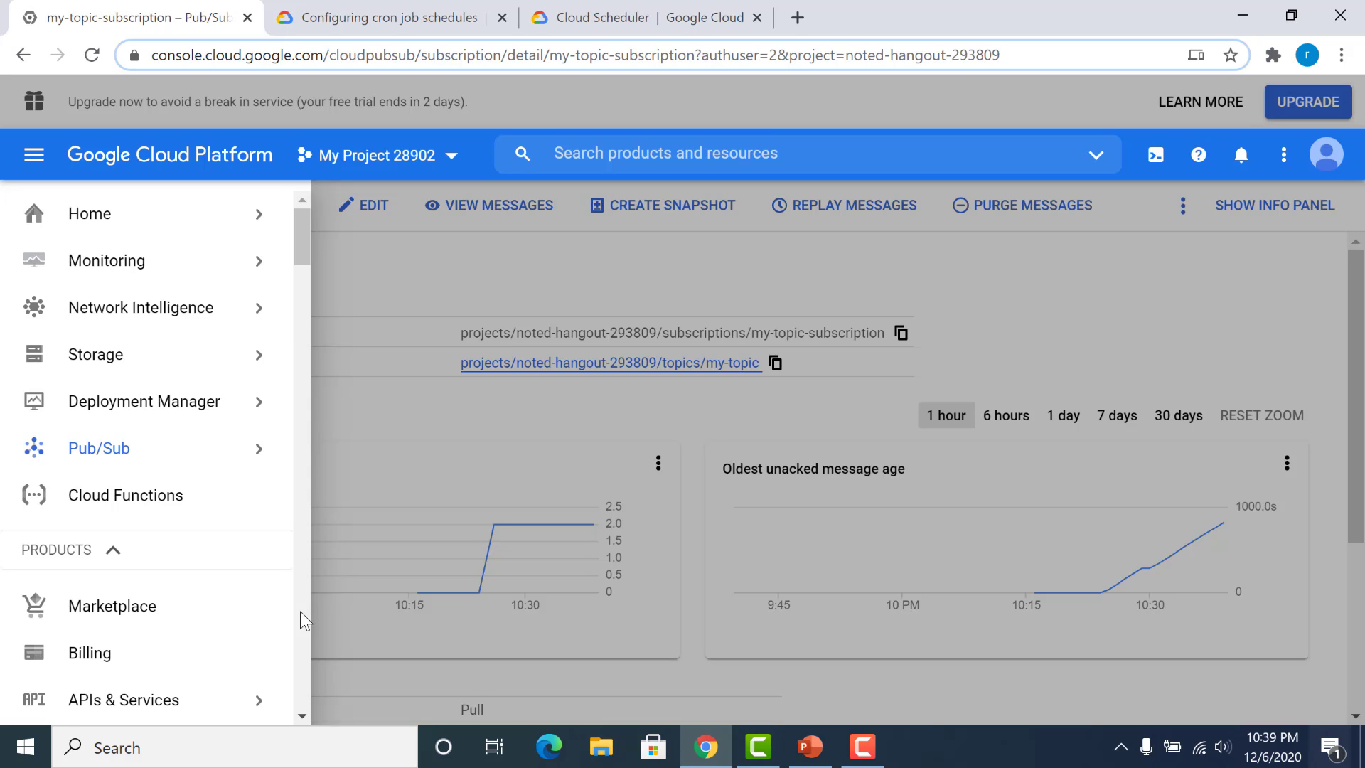
scroll(300, 611, "down", 5)
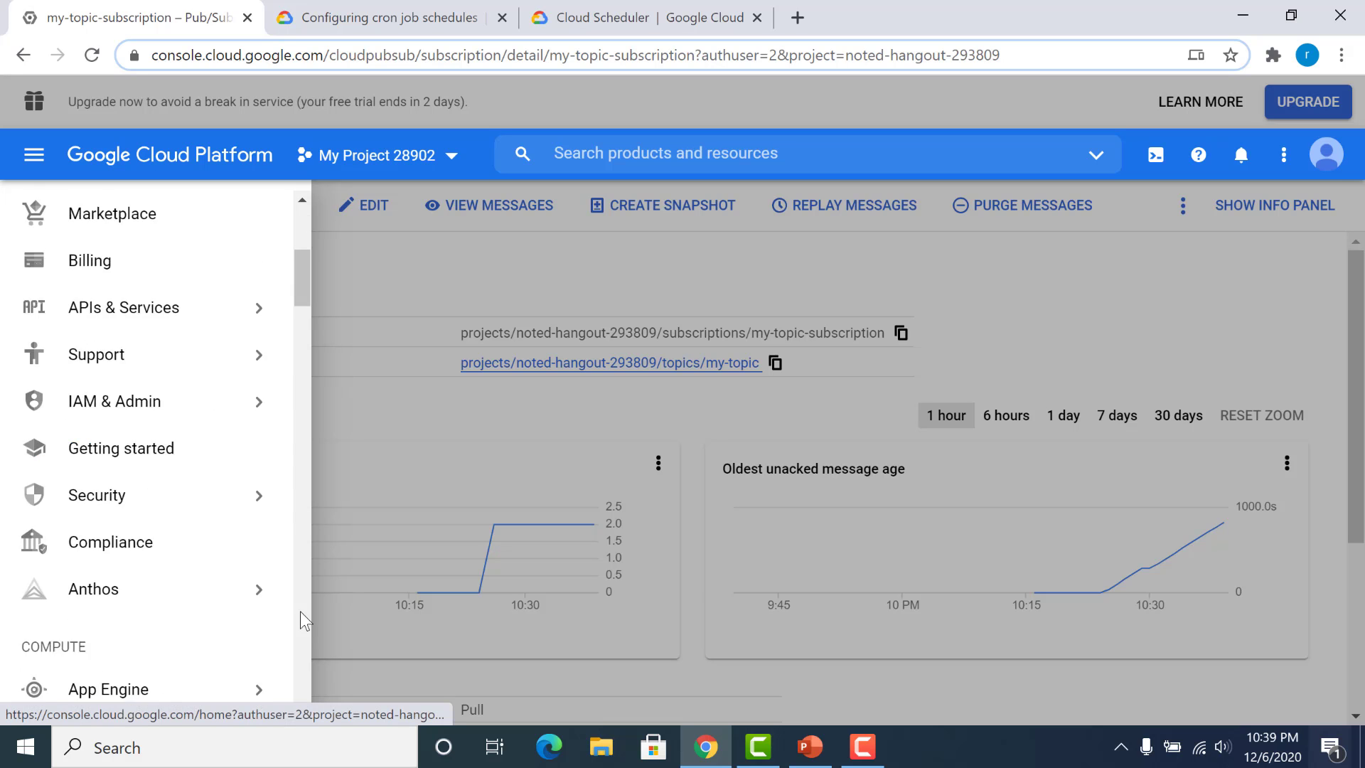
scroll(299, 284, "down", 6)
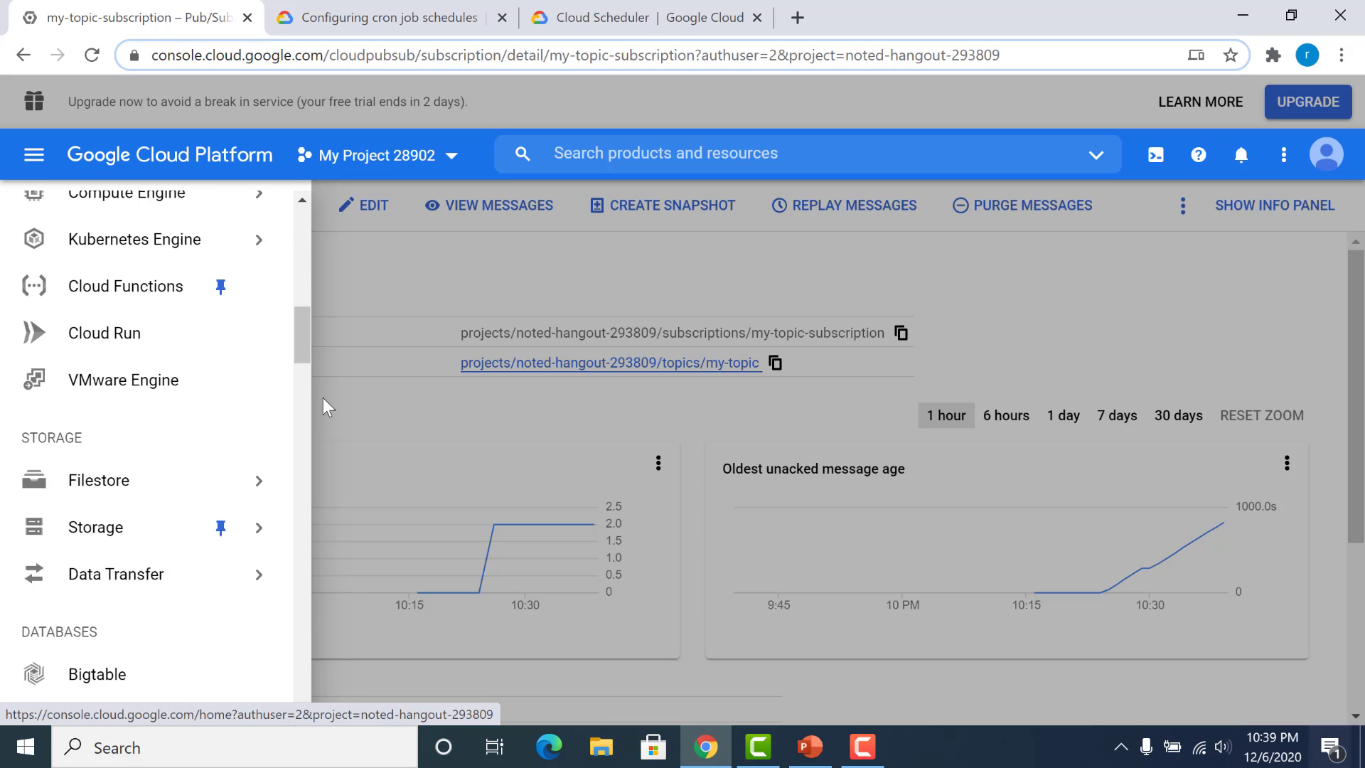
scroll(300, 328, "up", 6)
scroll(300, 384, "down", 6)
scroll(297, 391, "down", 12)
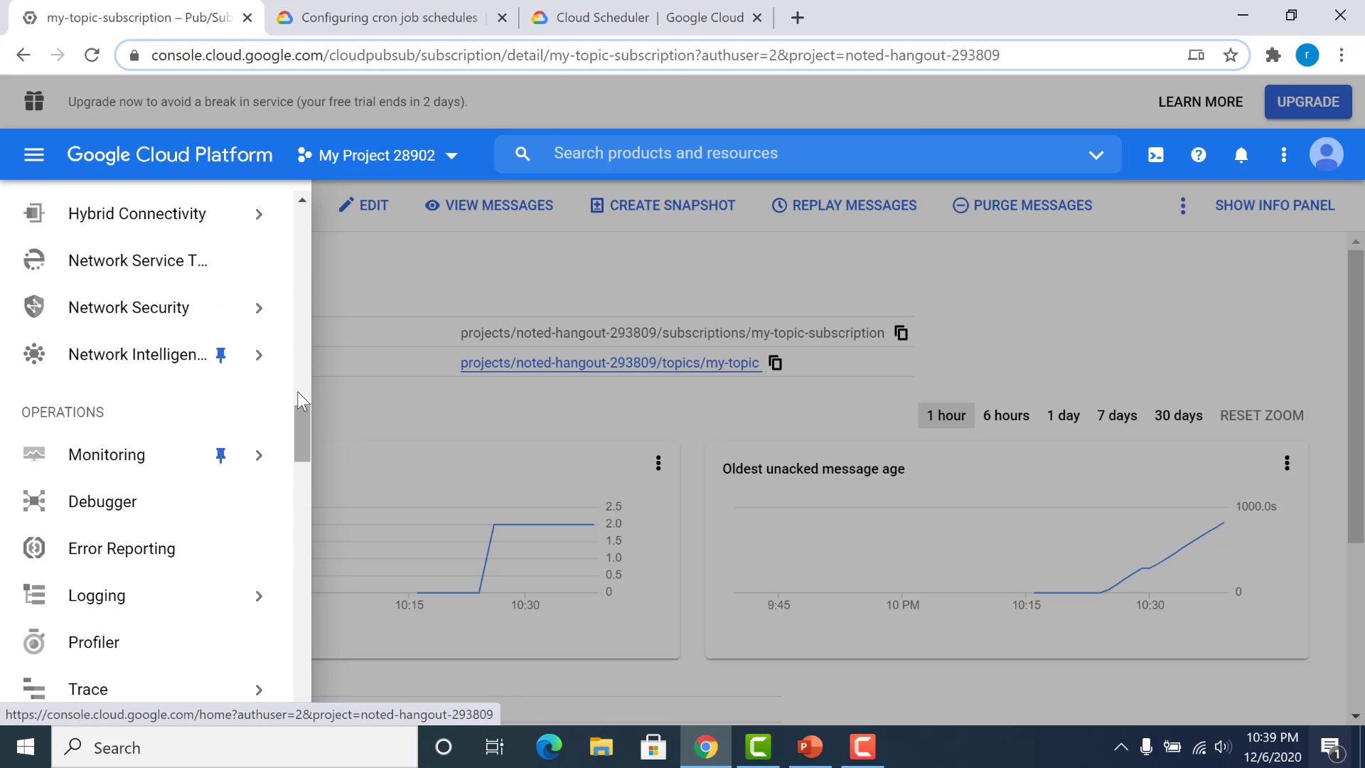
scroll(297, 391, "down", 6)
left_click(117, 510)
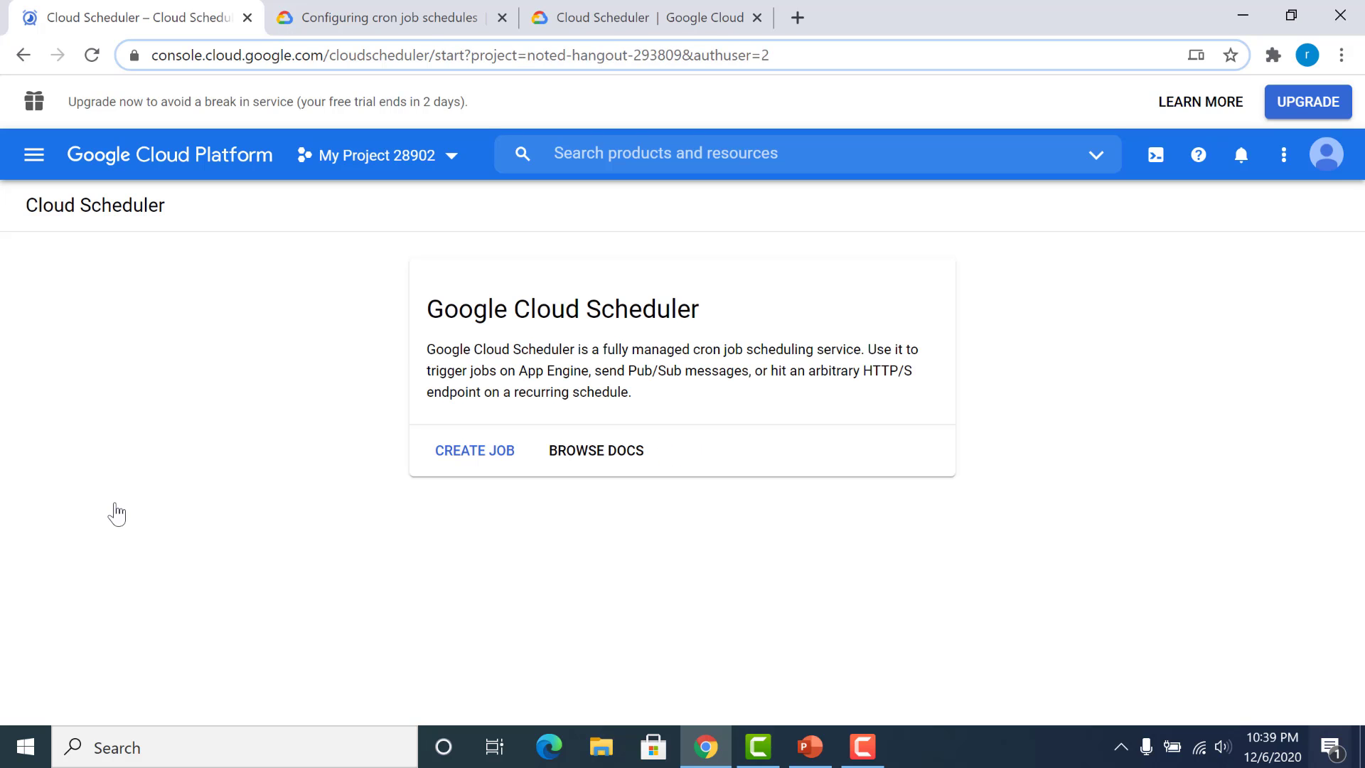
left_click(505, 454)
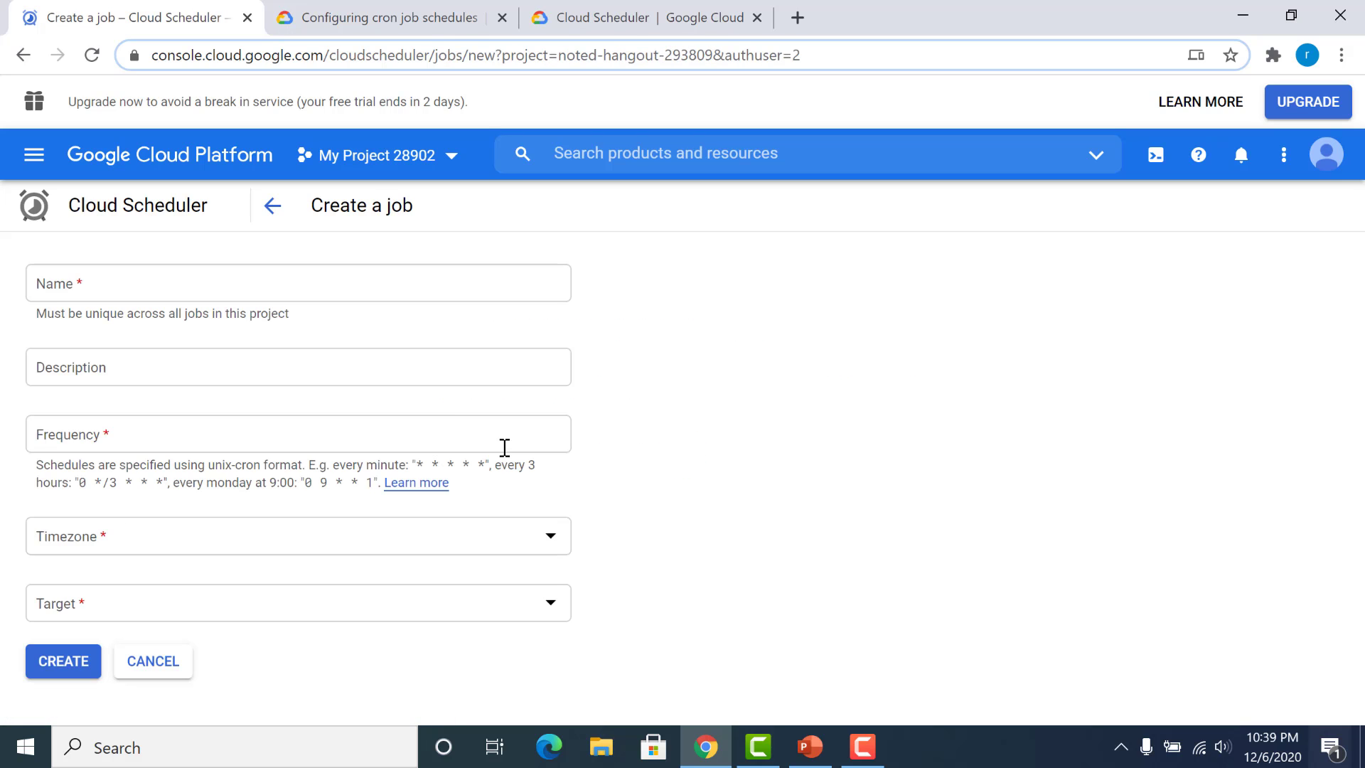
Step: Name the new job demo-scheduler and enter desc as its description
left_click(360, 282)
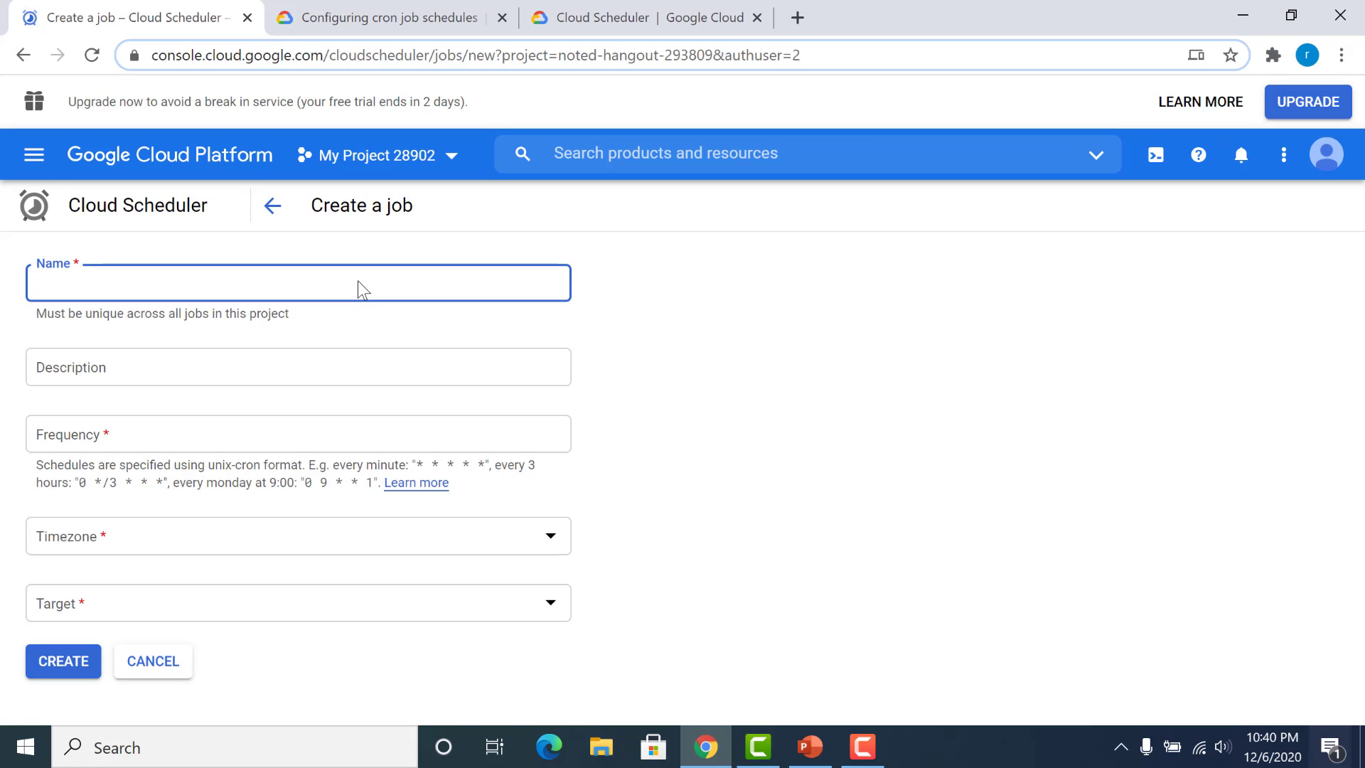
type("demp")
key("BackSpace")
type("o-scheduler")
left_click(262, 354)
type("desc")
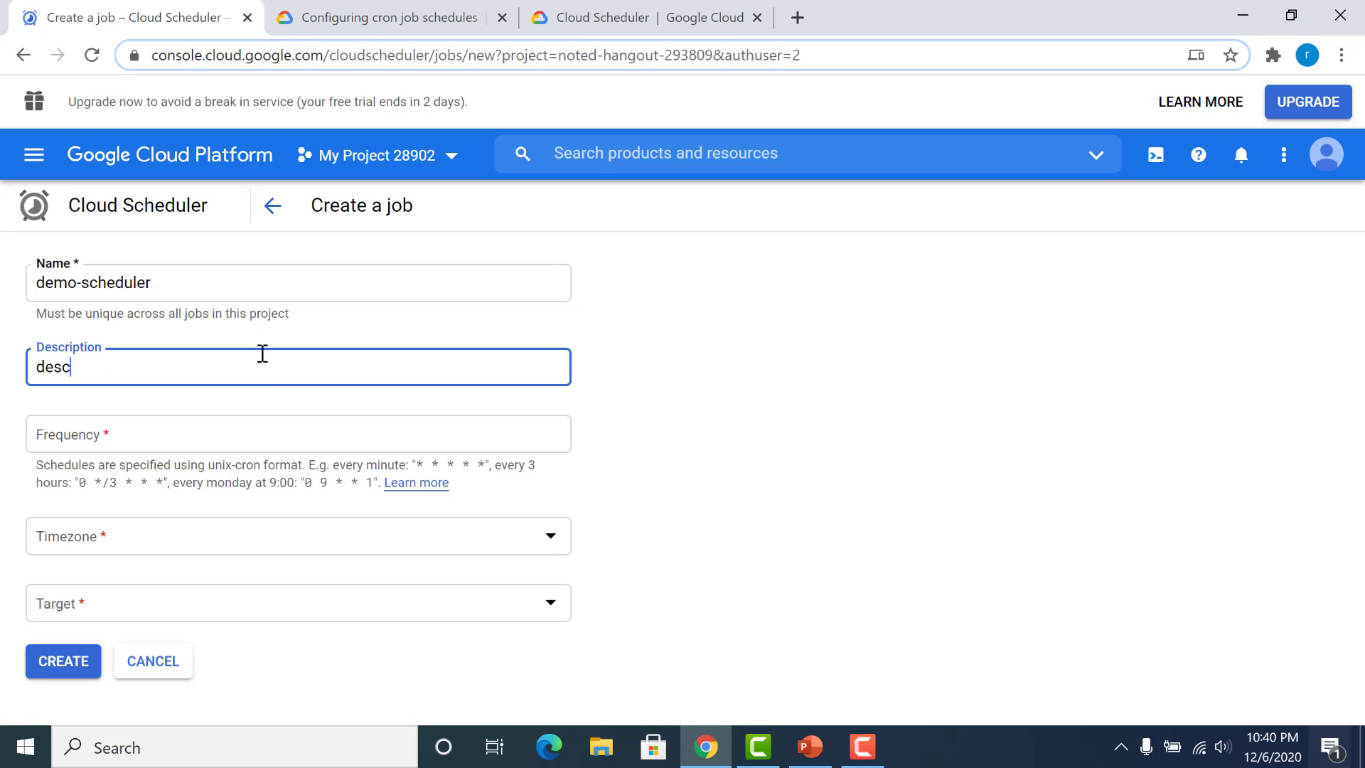
Step: Set the job's frequency to every minute with the cron expression * * * * *
left_click(223, 446)
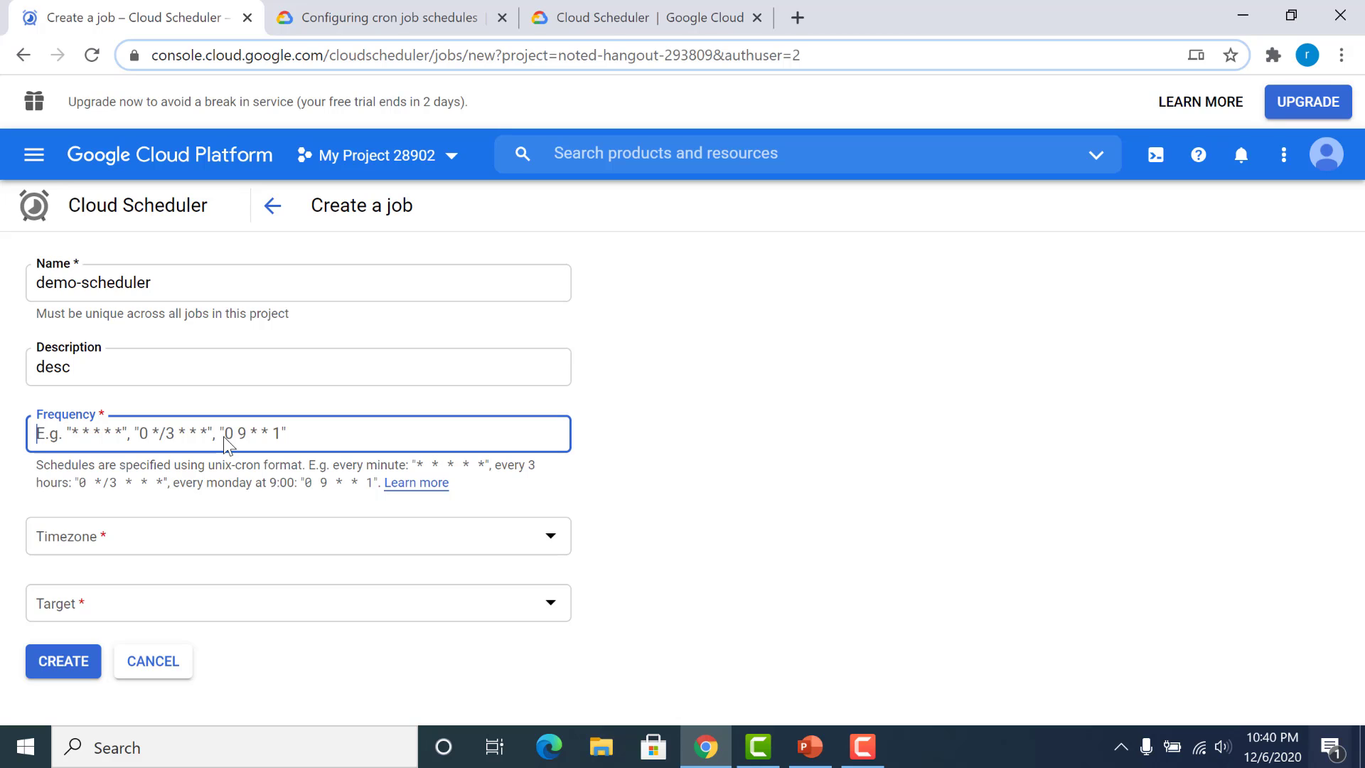
type("8")
key("BackSpace")
type("8")
key("BackSpace")
type("* ")
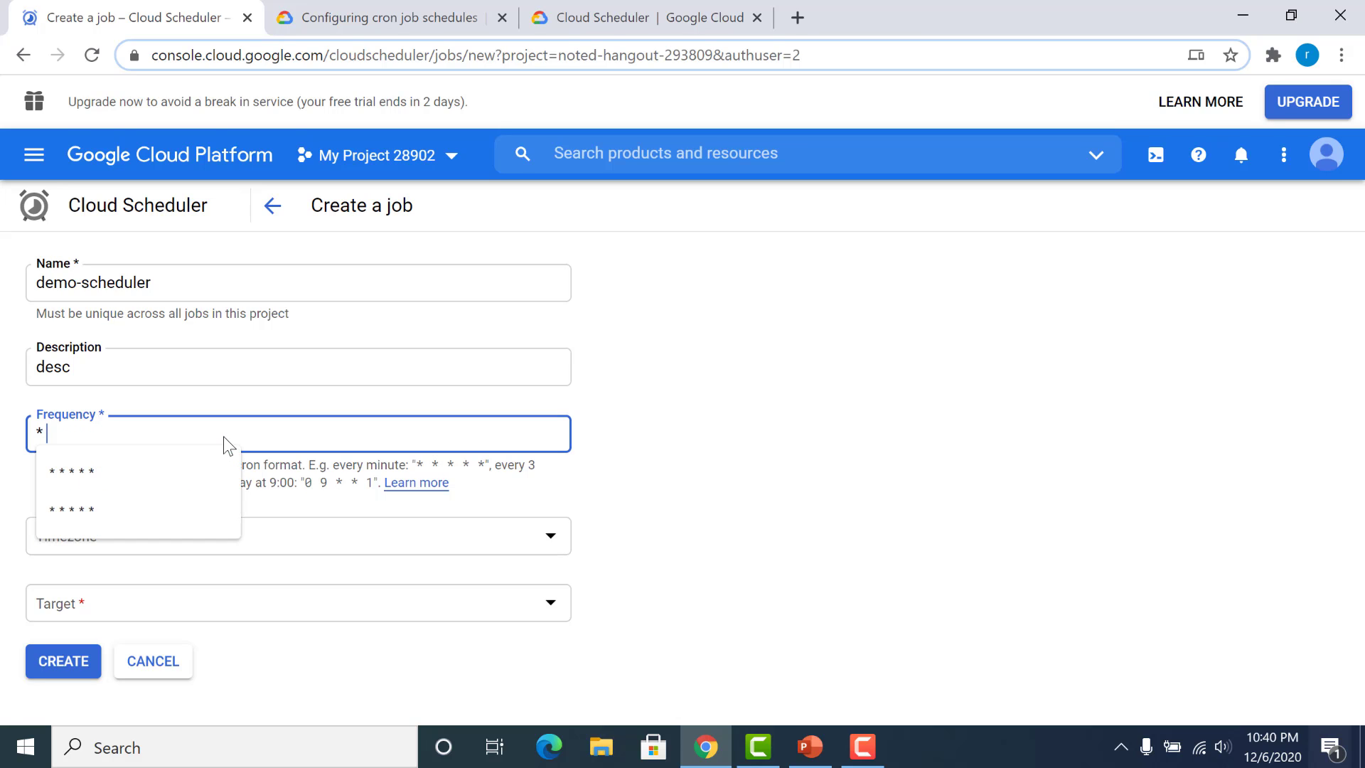
type("* * * 8")
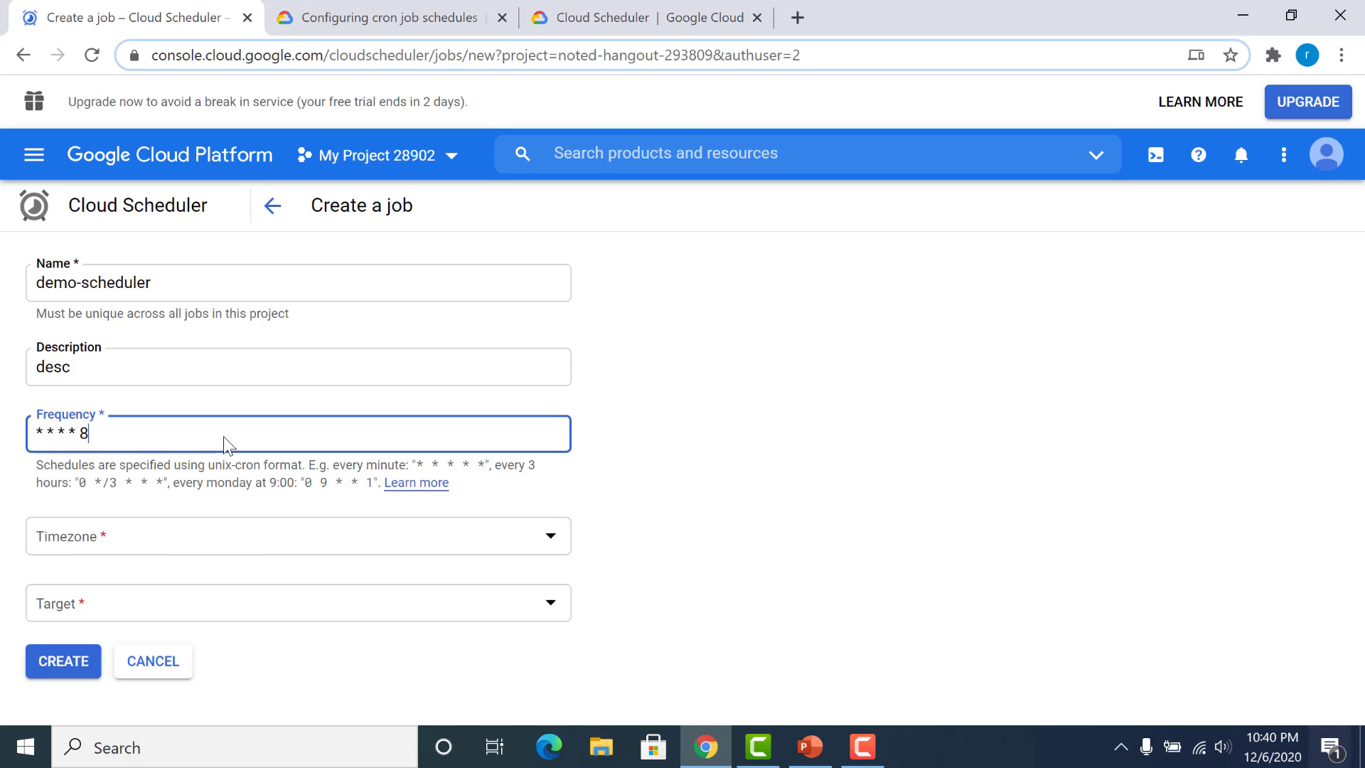
key("BackSpace")
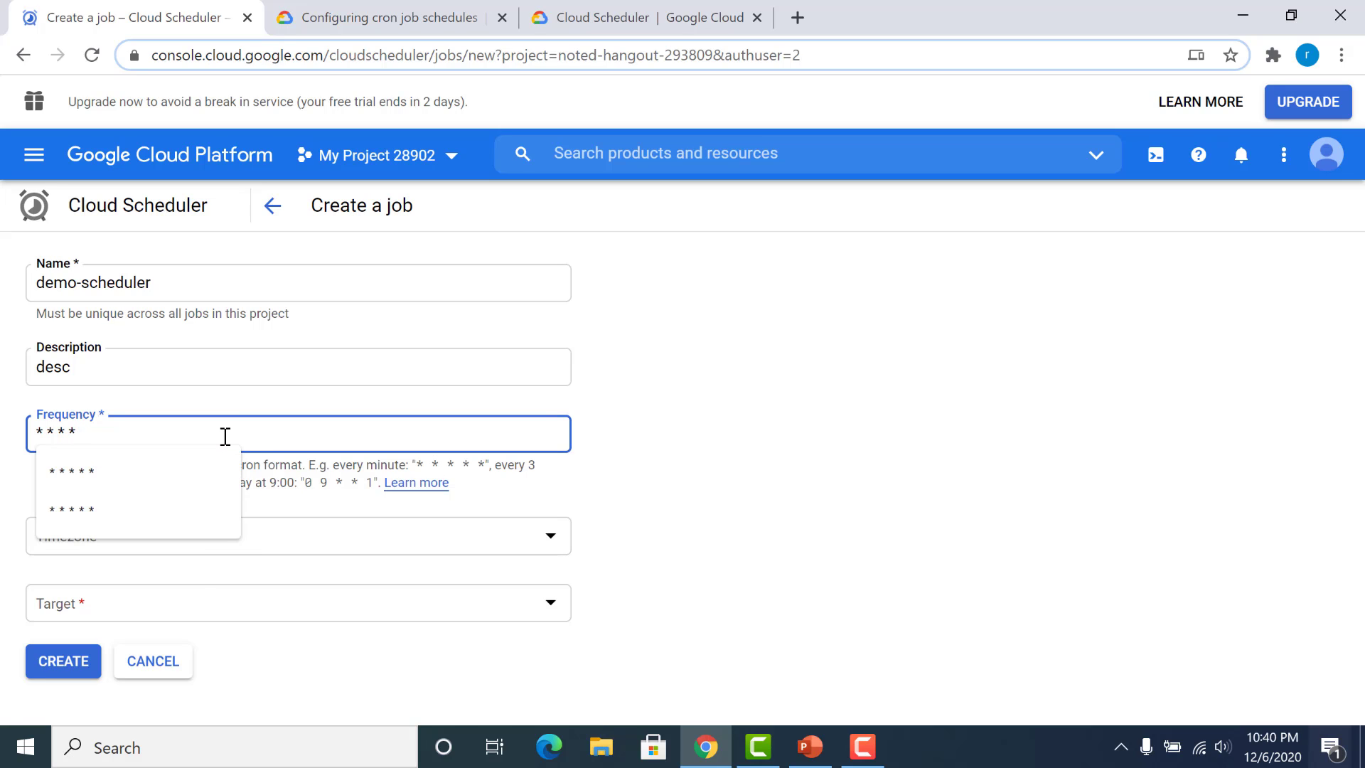
type("*")
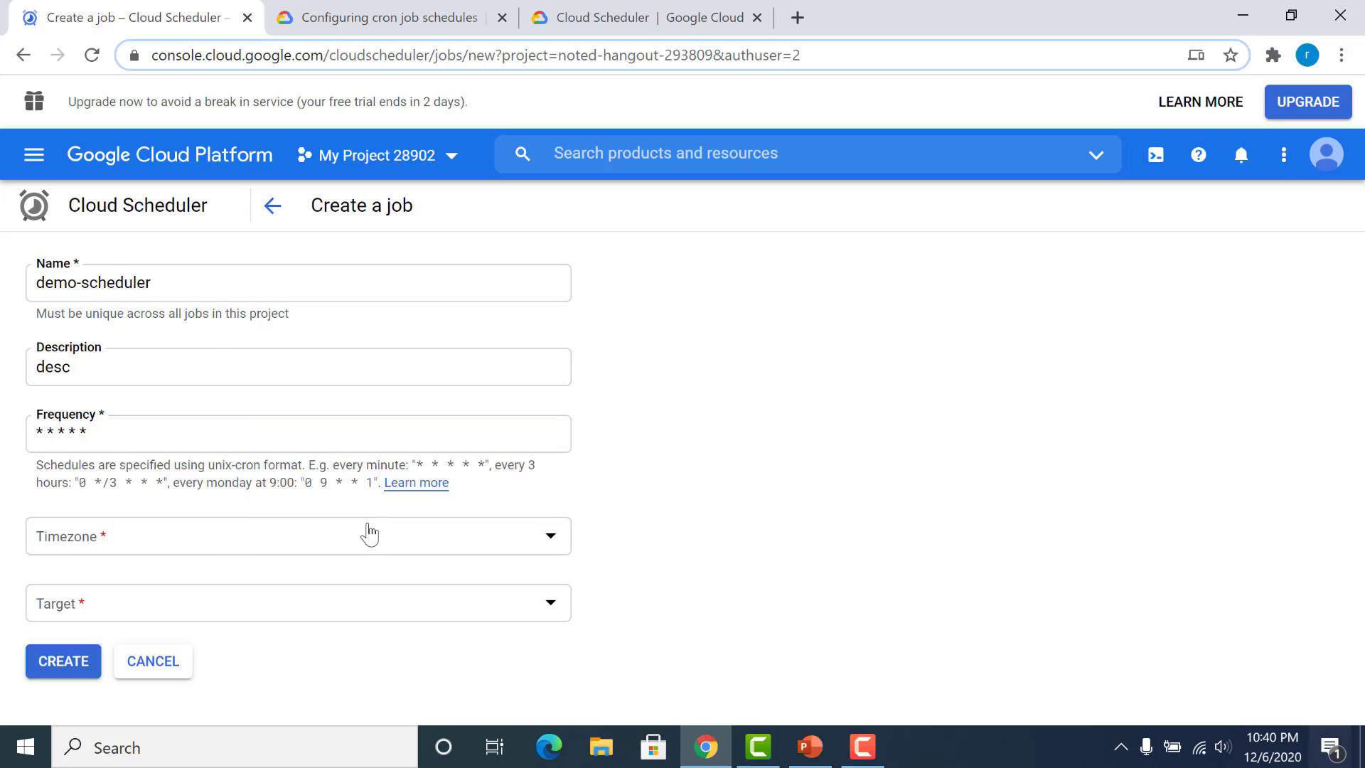
Step: Set the job's timezone to India Standard Time (IST), found by country under India
left_click(365, 535)
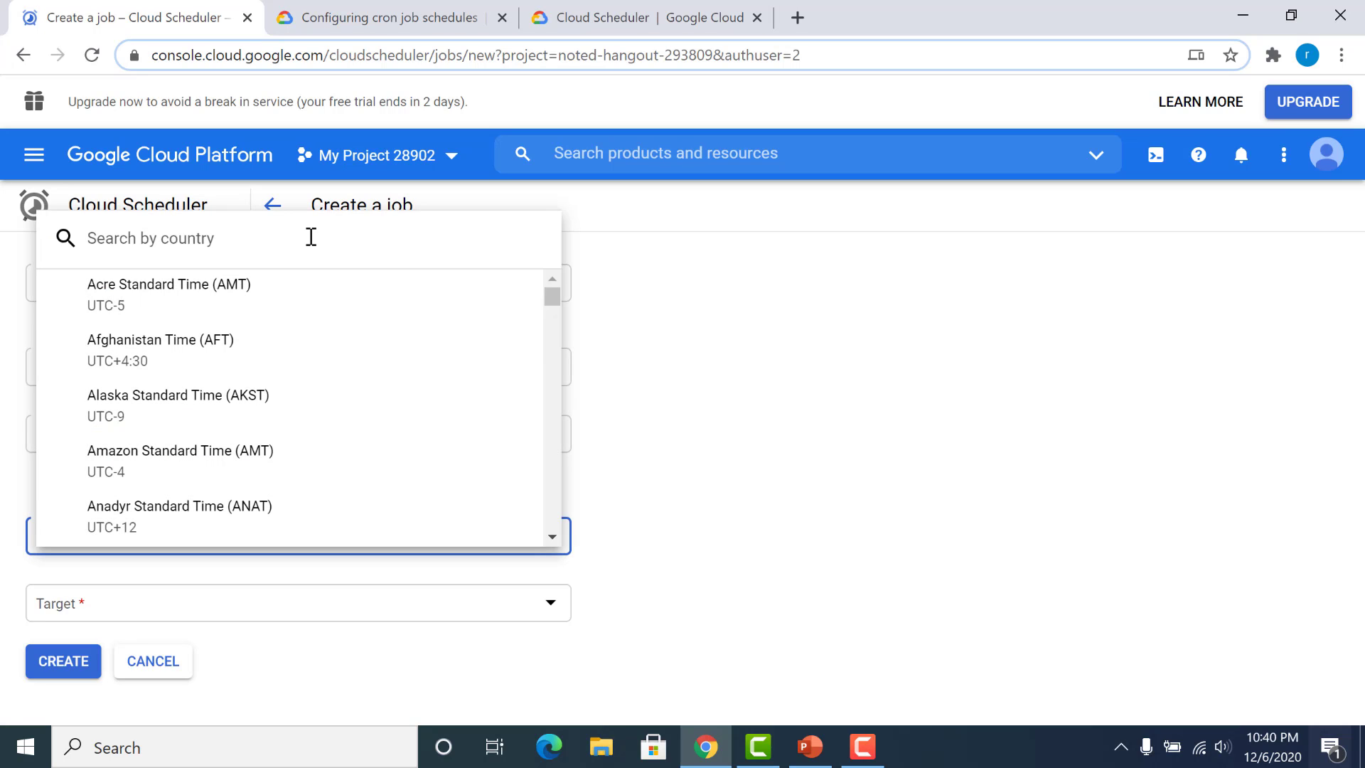
type("i")
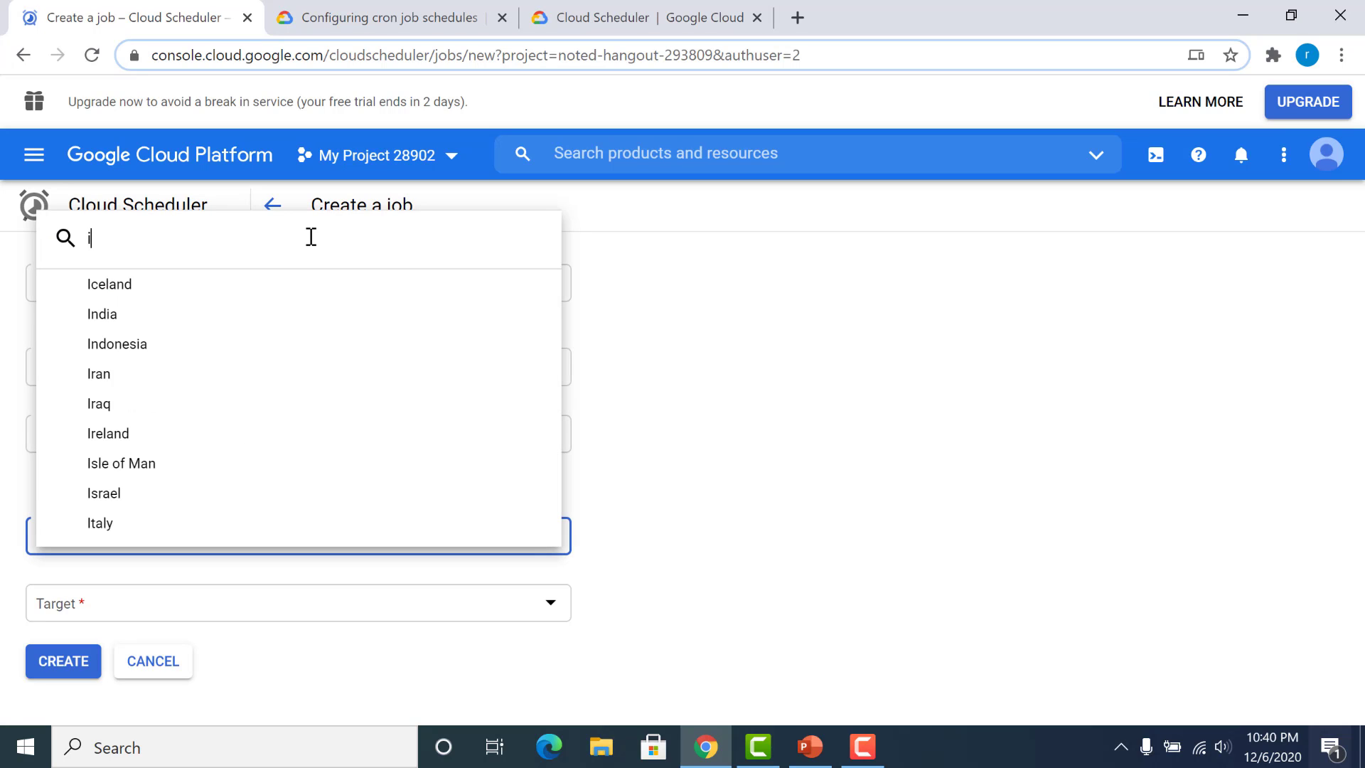
left_click(250, 313)
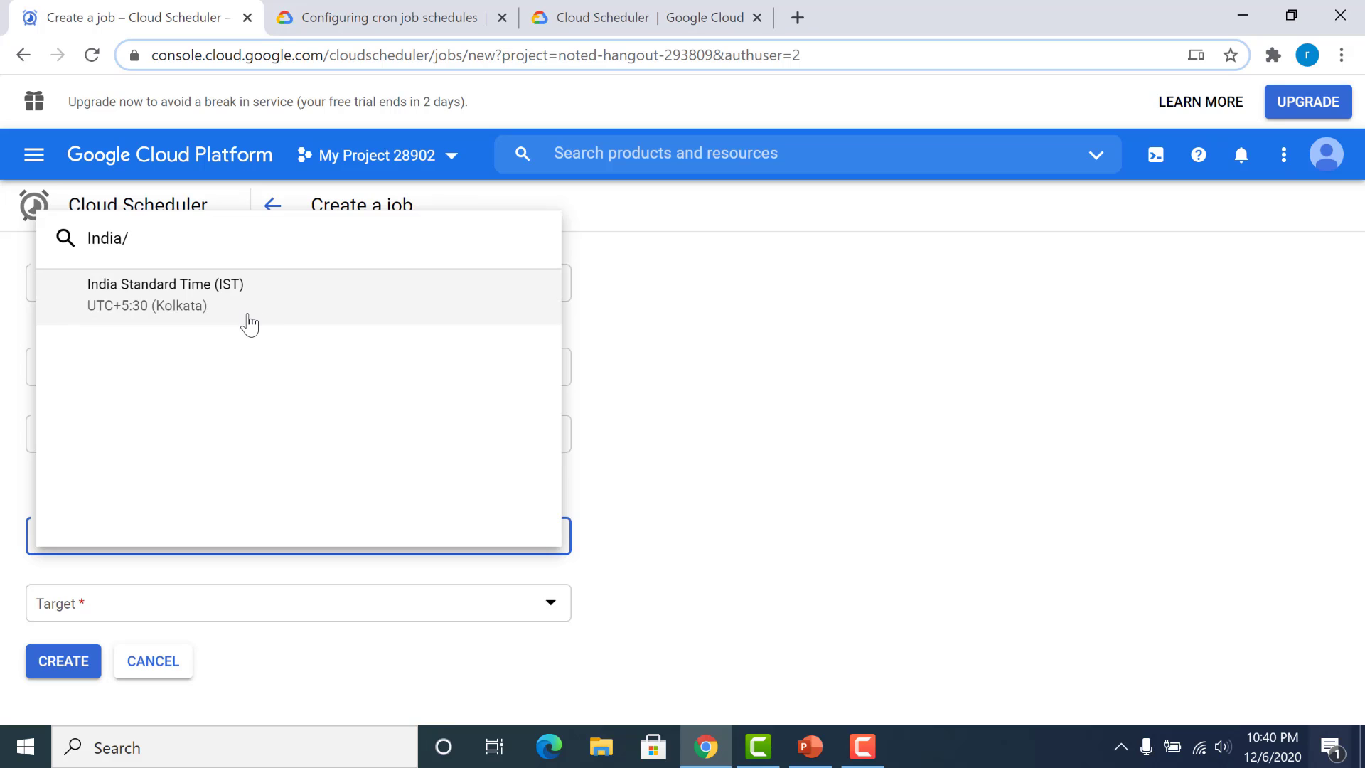
left_click(411, 314)
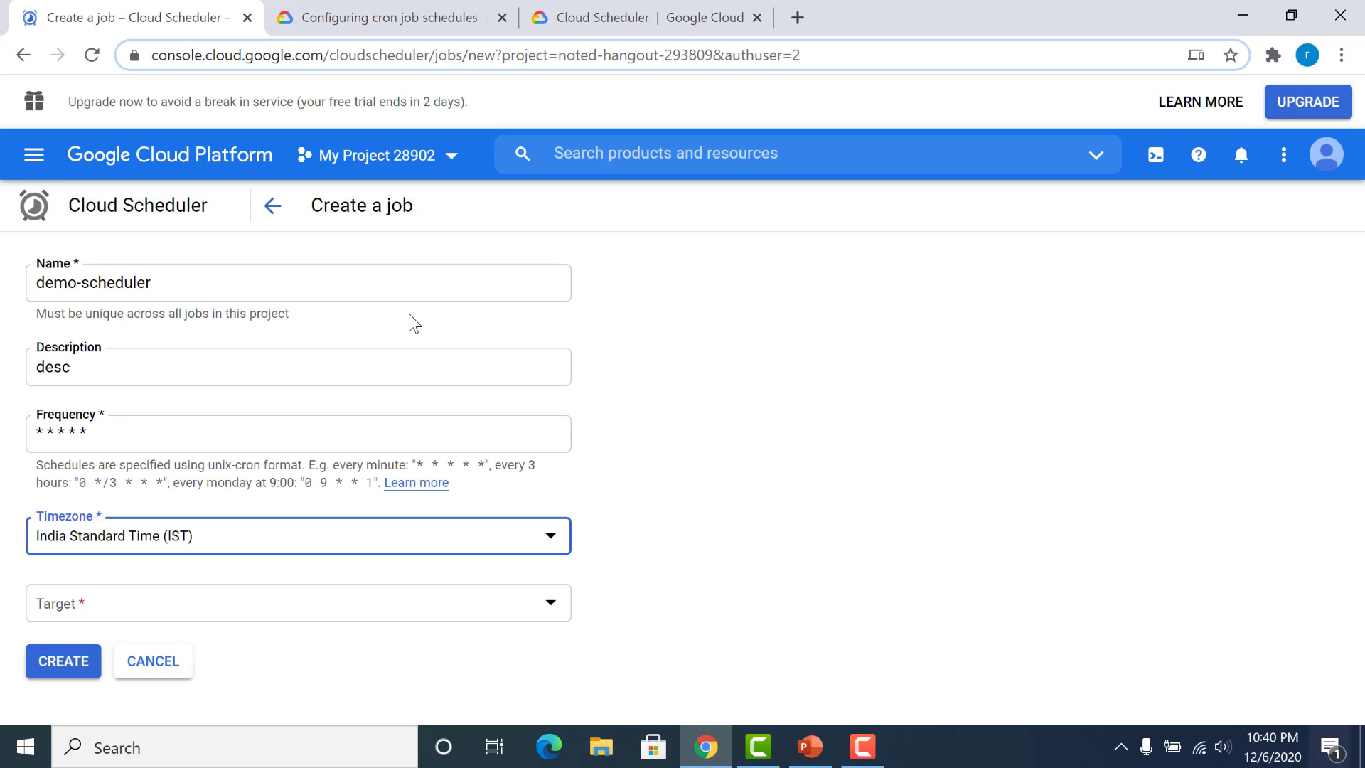
Step: Set the job's target to Pub/Sub and enter my-topic as the topic
left_click(331, 606)
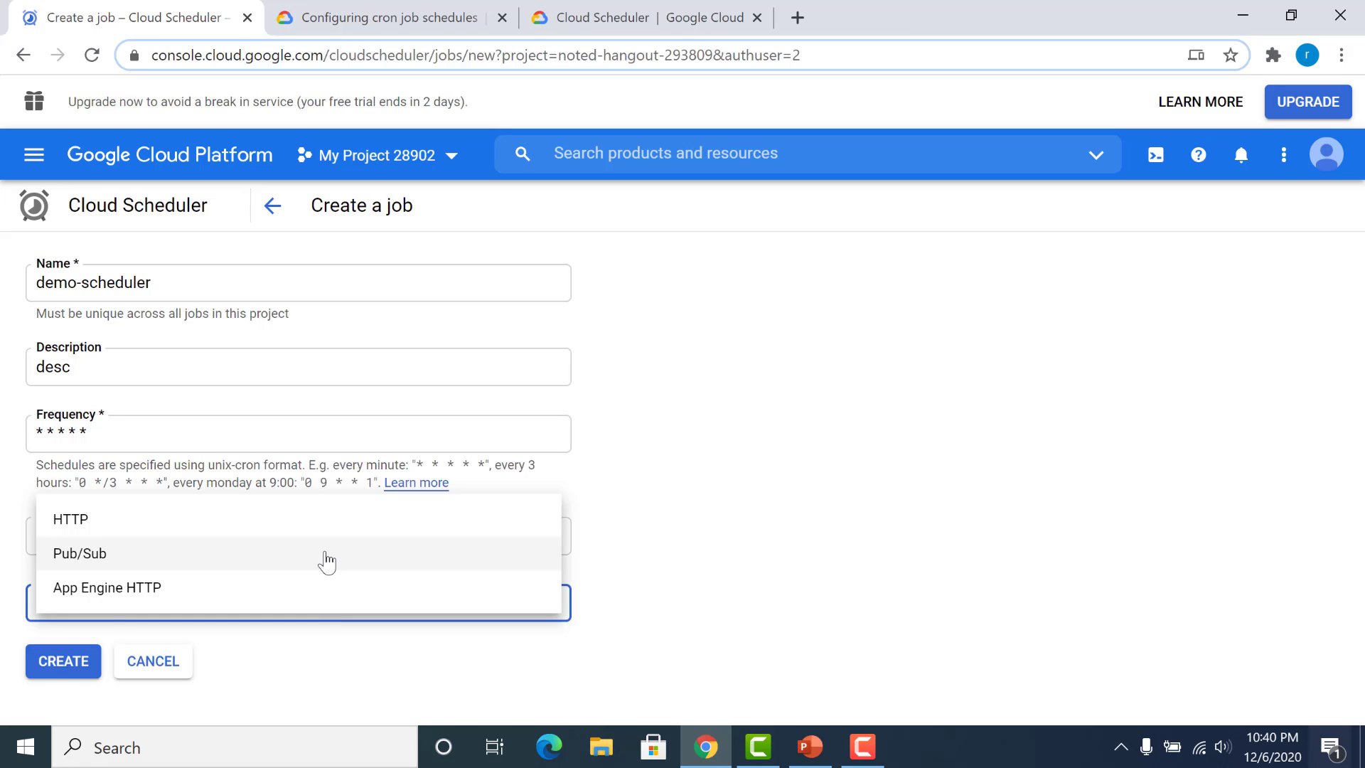
left_click(327, 561)
left_click(277, 661)
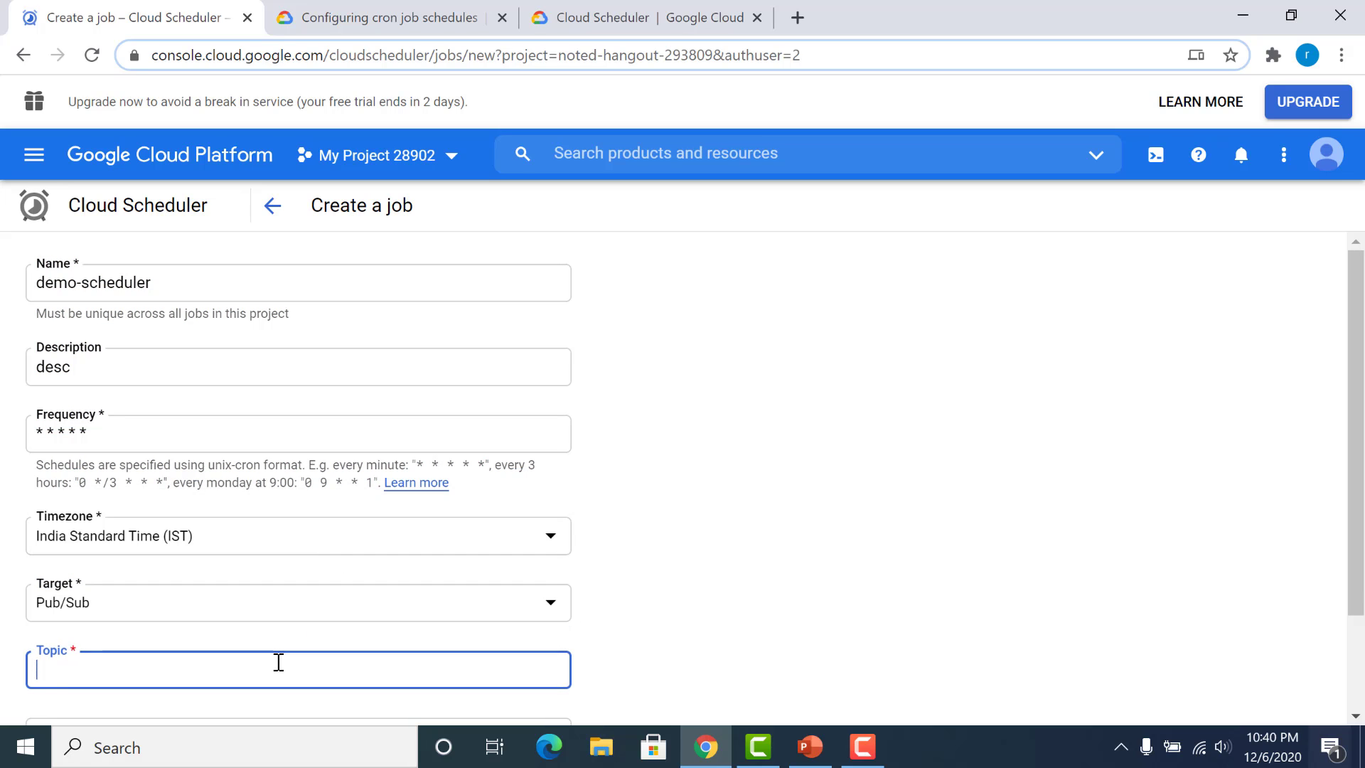
type("my-")
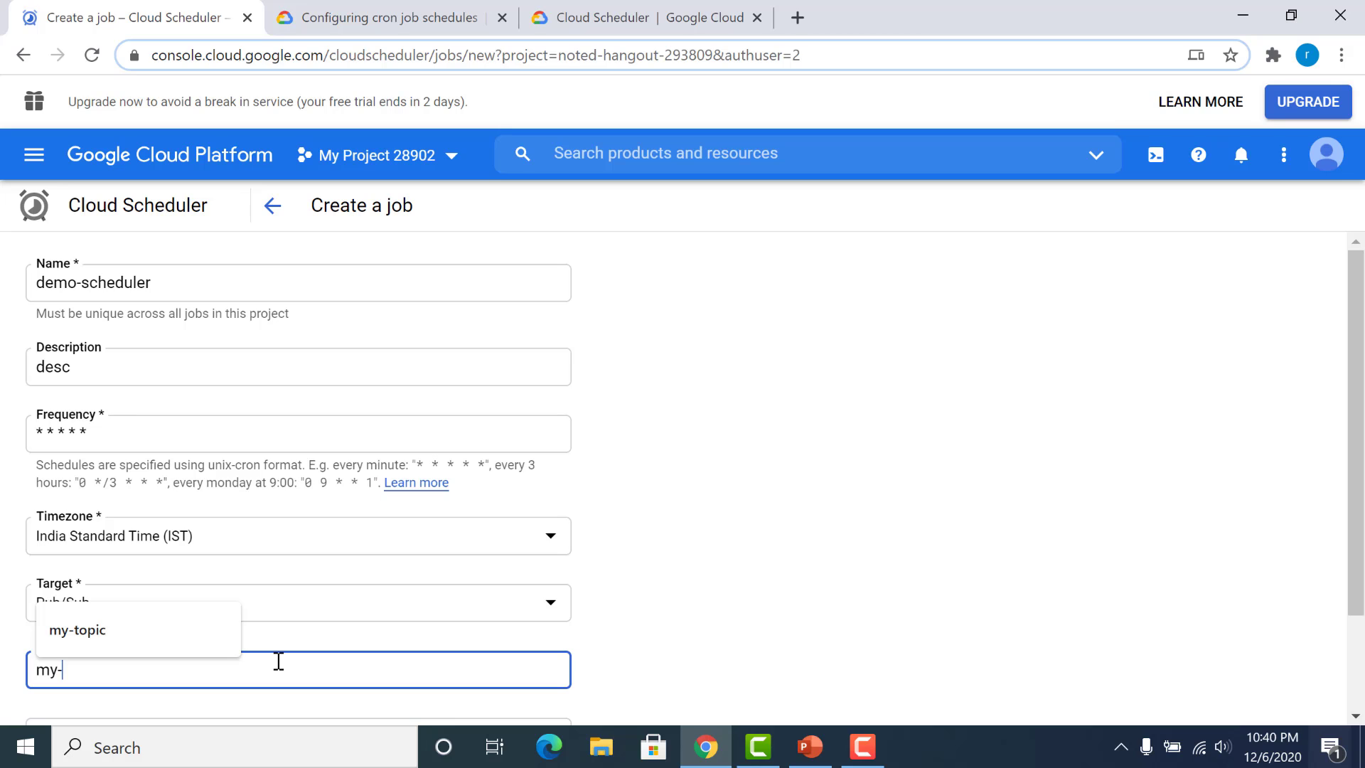
type("topic")
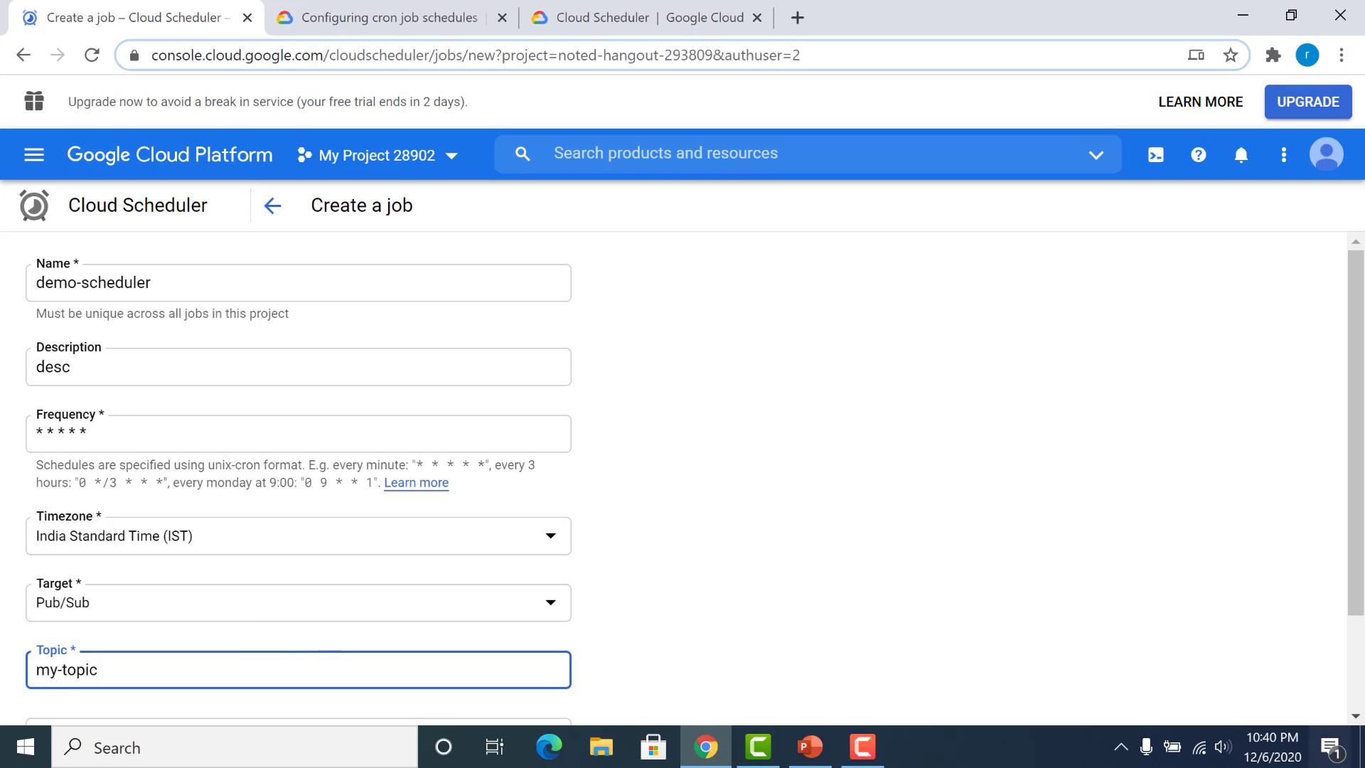
Step: Enter a JSON-style payload with the value "abc" and create the scheduler job
scroll(1359, 458, "down", 2)
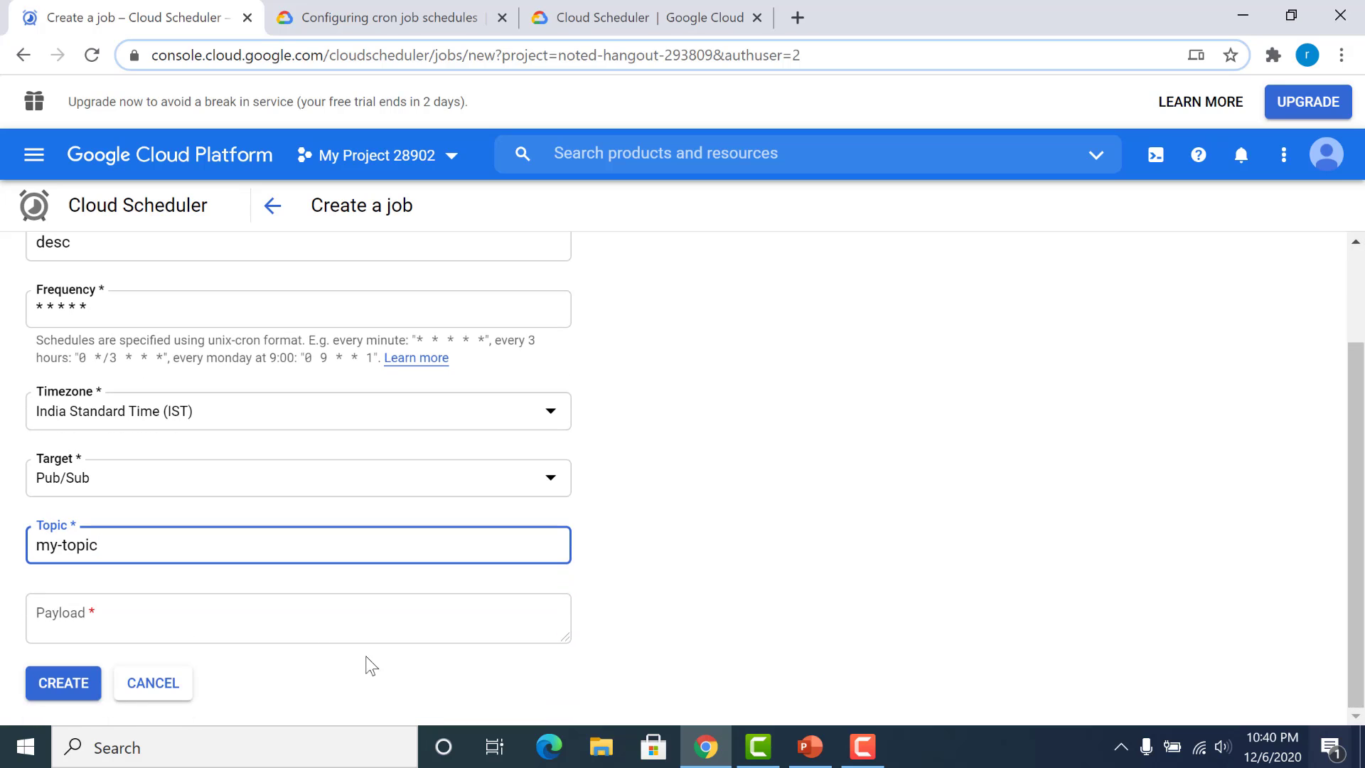
left_click(297, 626)
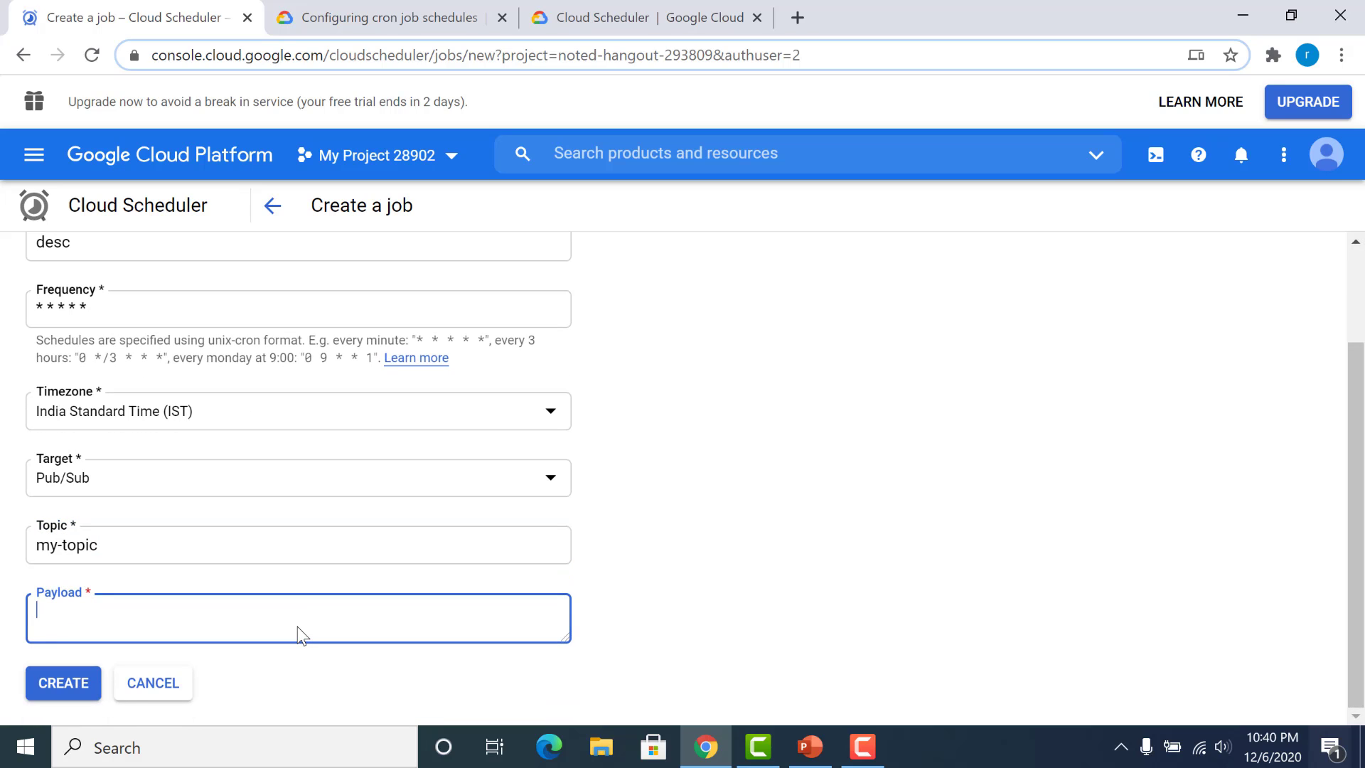
type("{}")
type(": \"ab")
type("c\"")
left_click(62, 688)
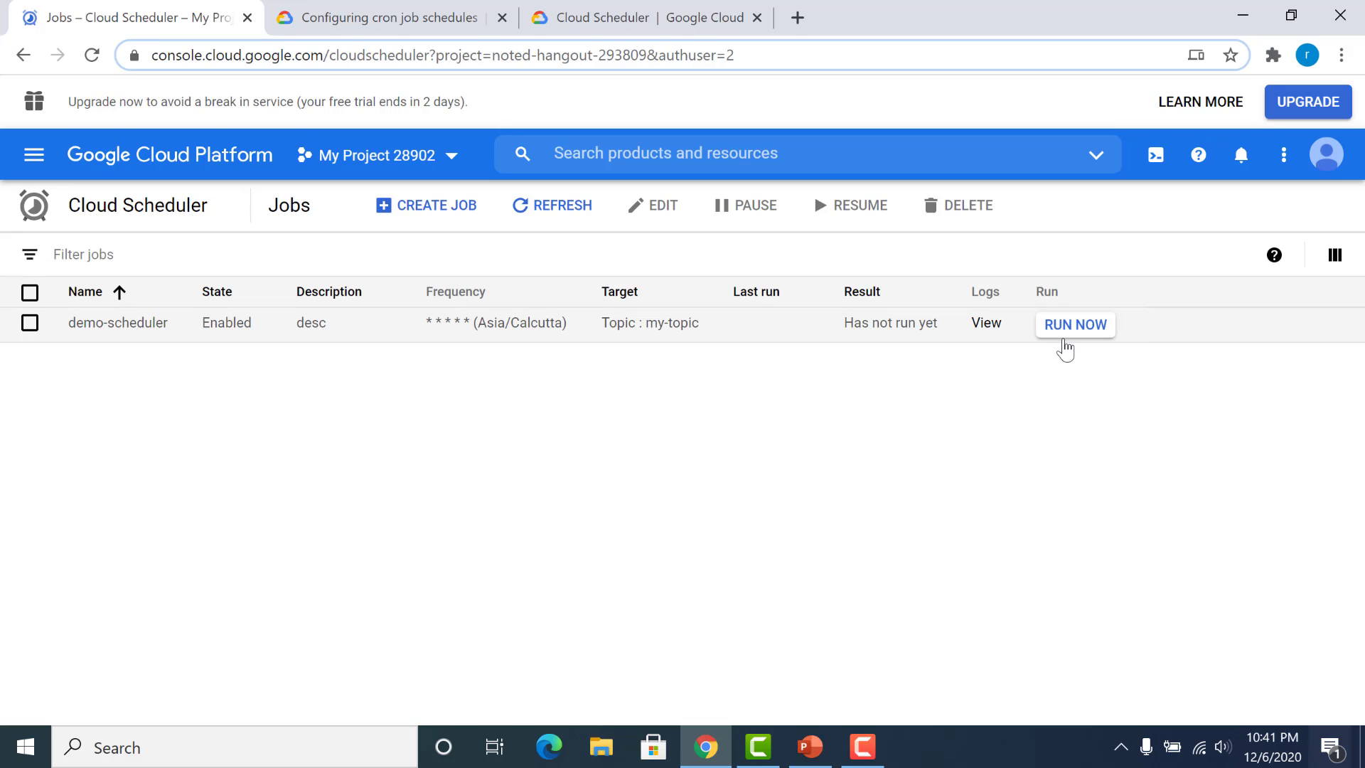
Step: Run the demo-scheduler job immediately and open the Pub/Sub topics list
left_click(1065, 336)
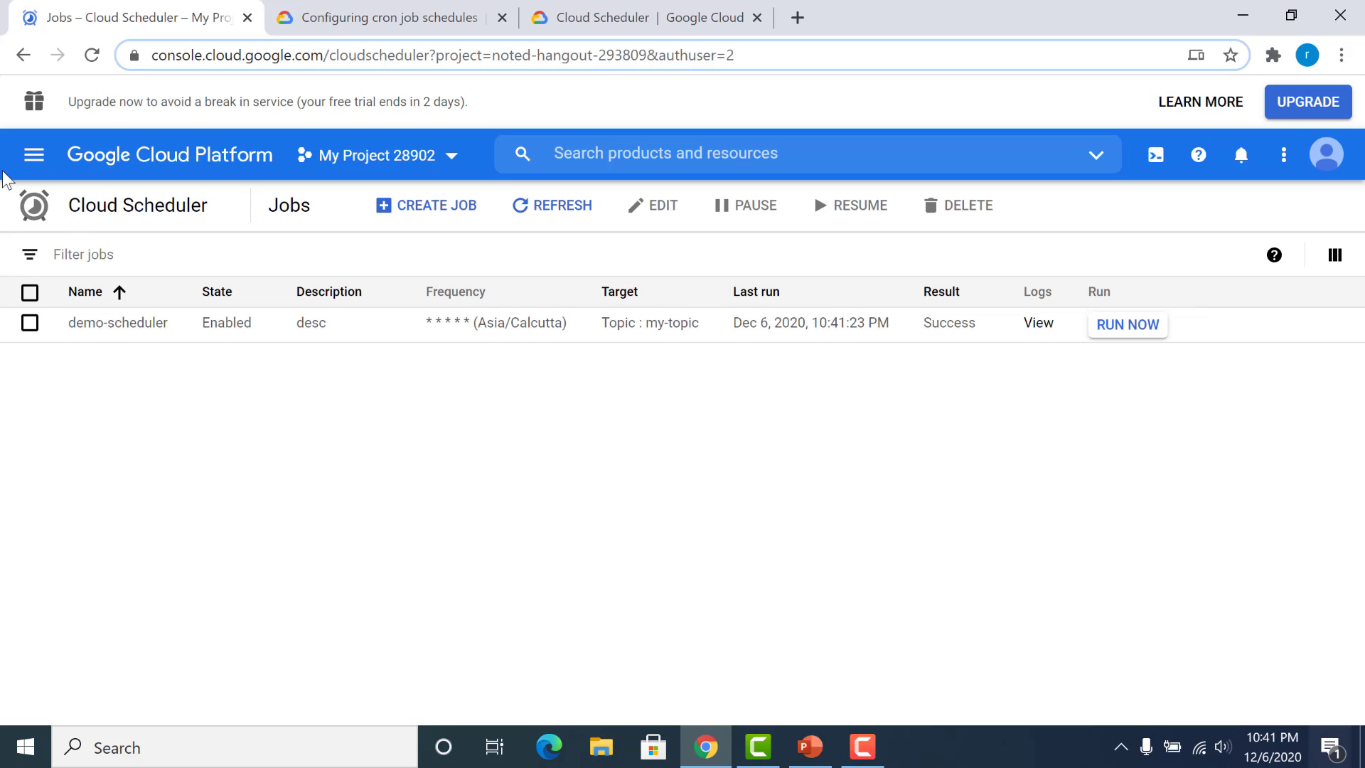
left_click(21, 156)
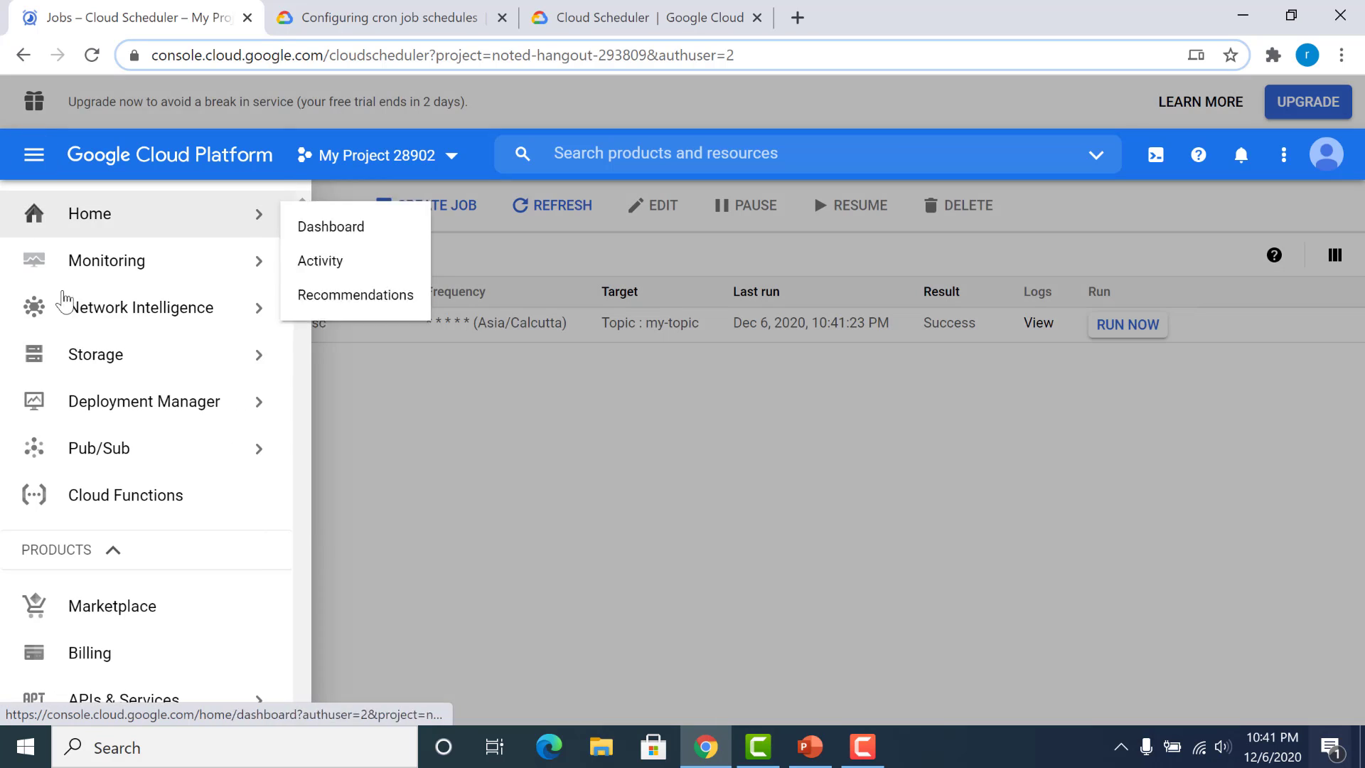
mouse_move(249, 455)
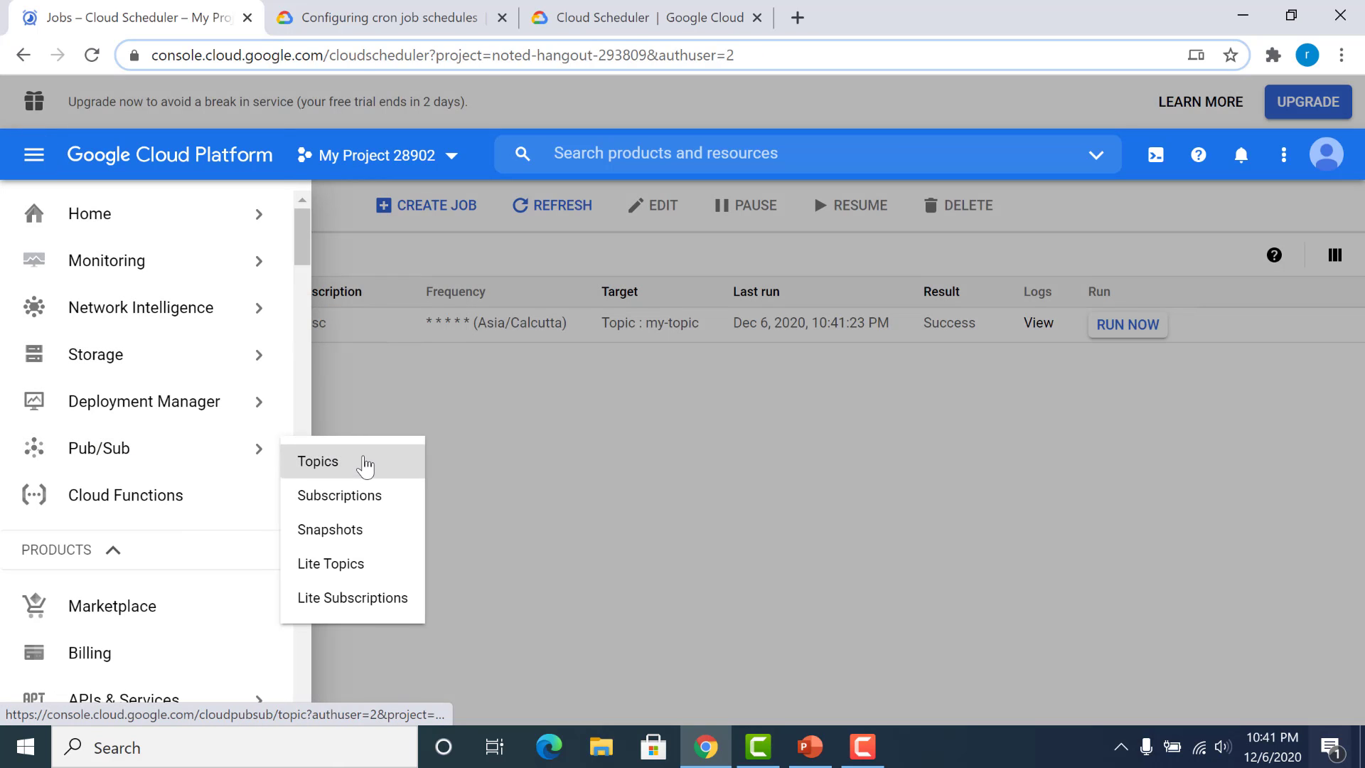
left_click(365, 463)
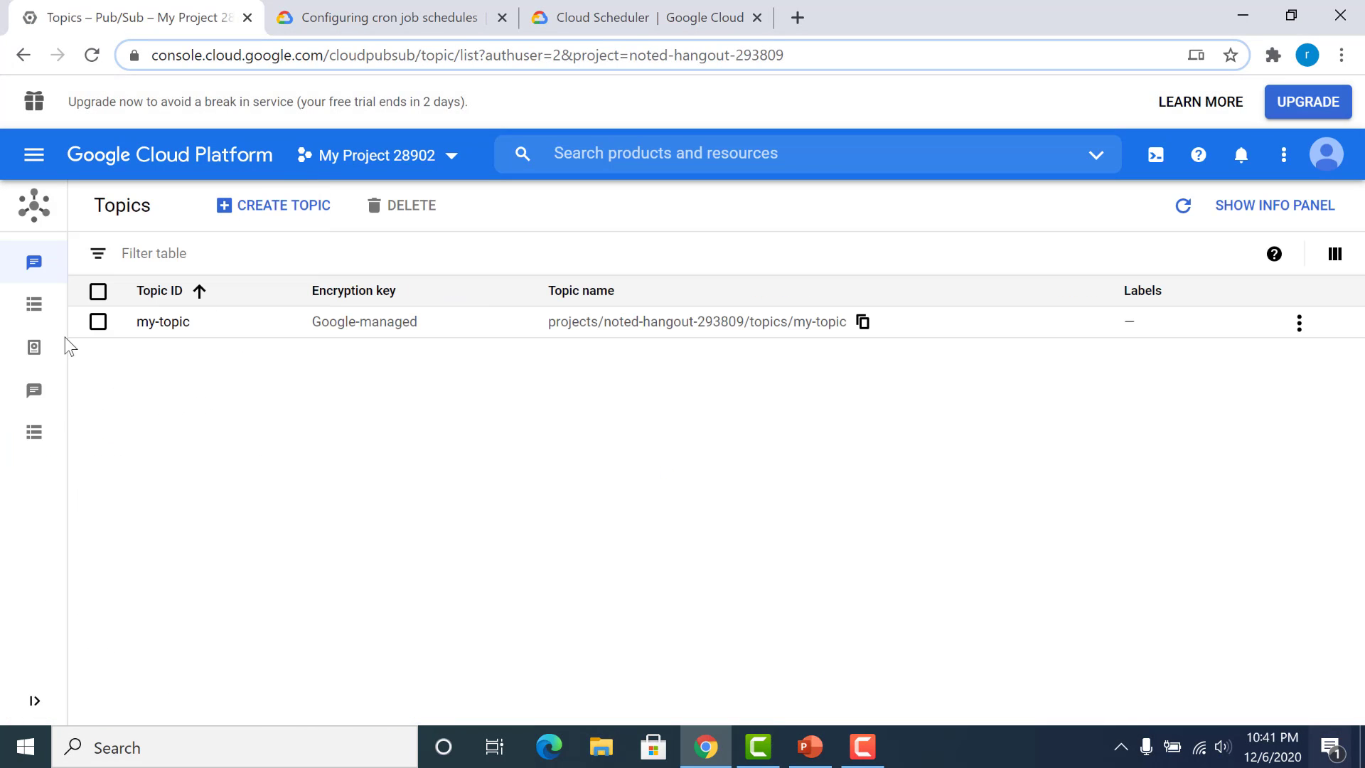
Step: Open the my-topic subscription in Pub/Sub and pull its messages
left_click(39, 306)
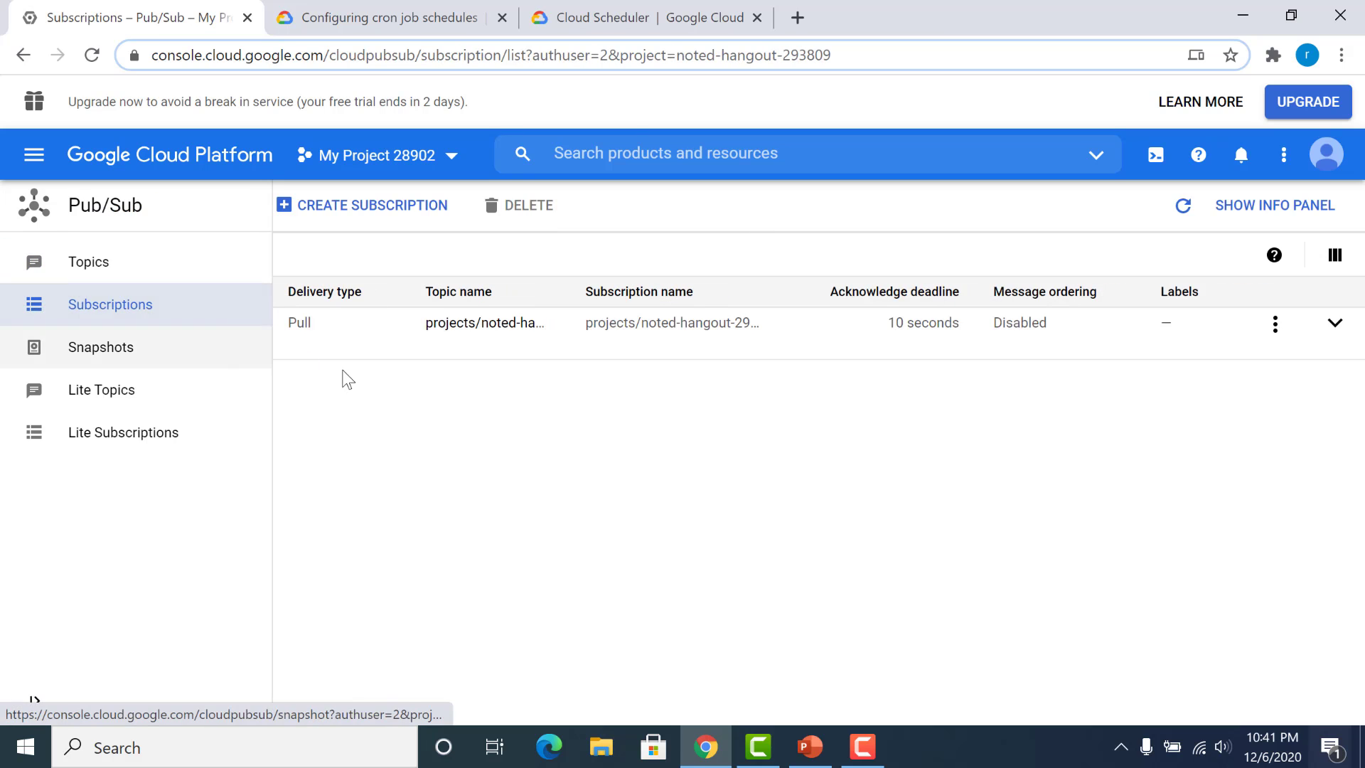
left_click(173, 342)
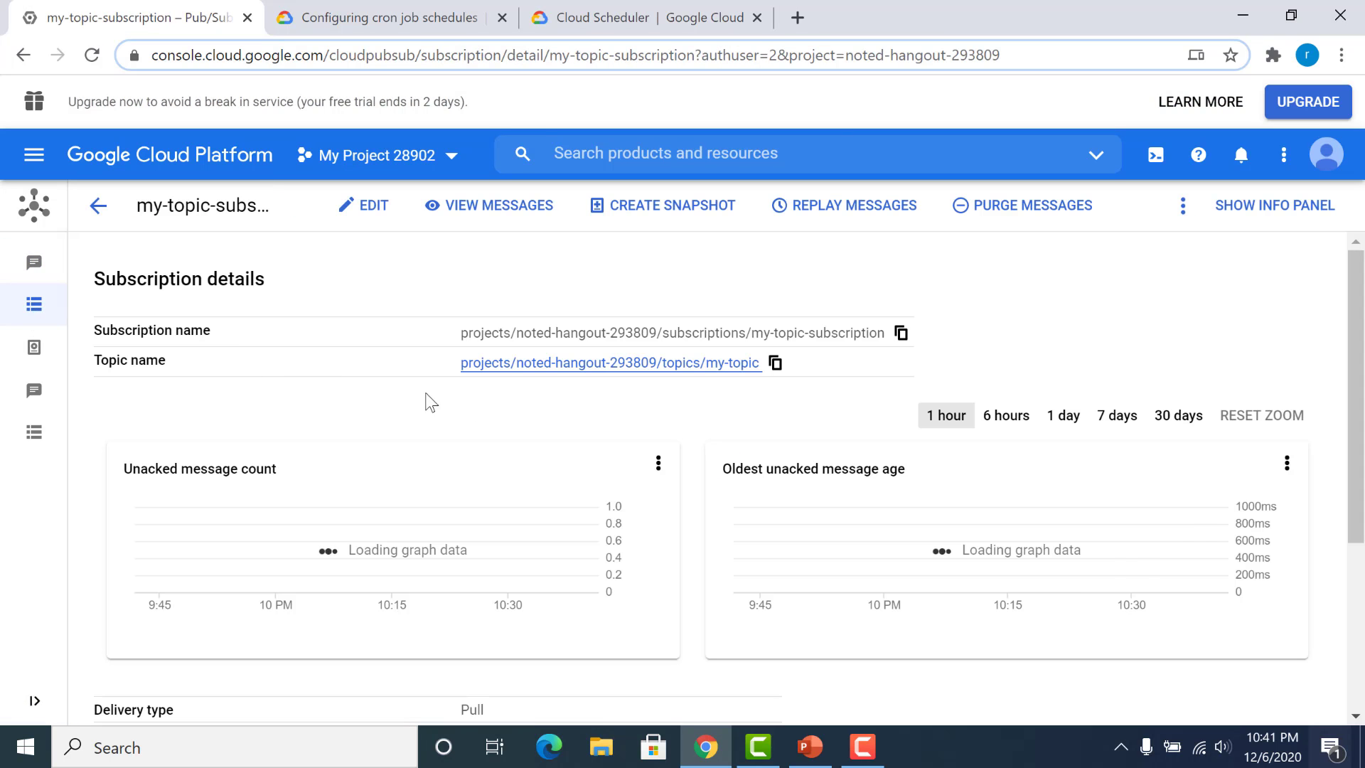
left_click(524, 205)
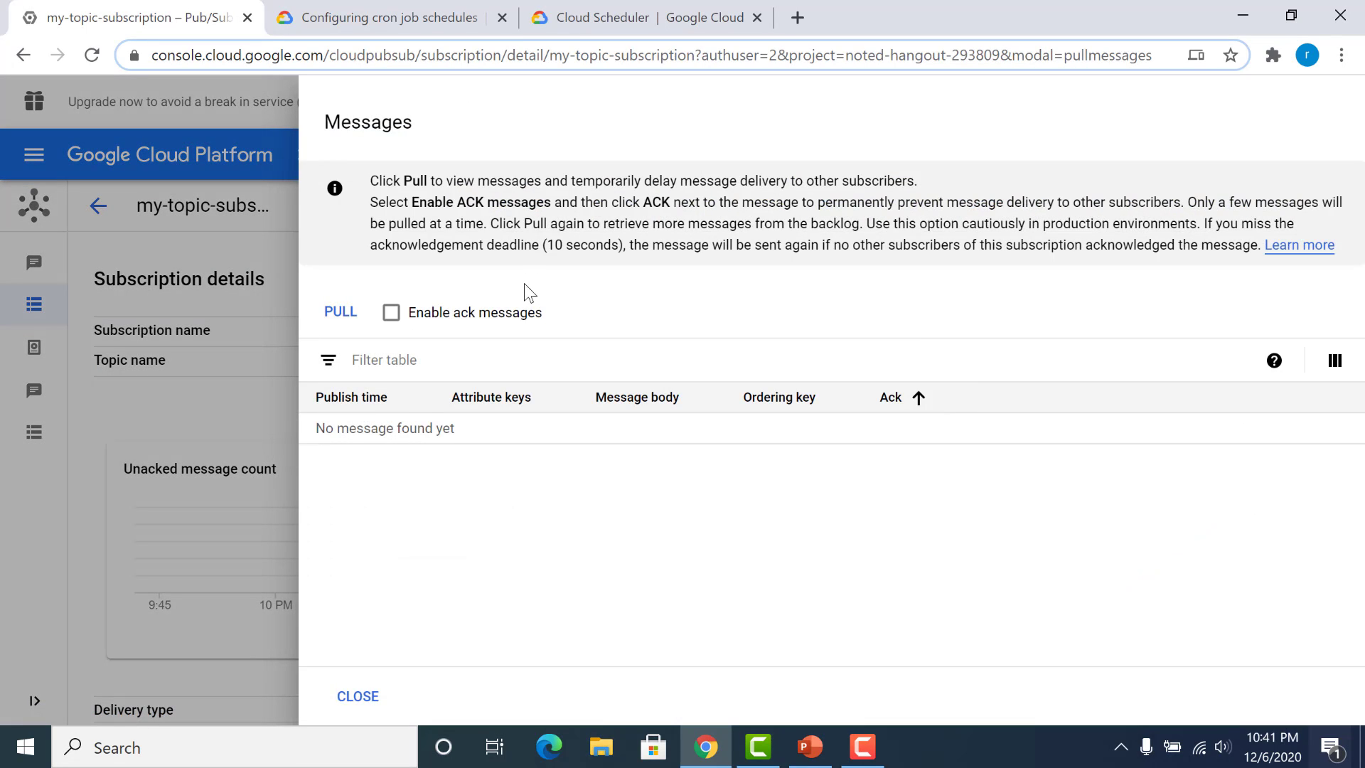
left_click(333, 313)
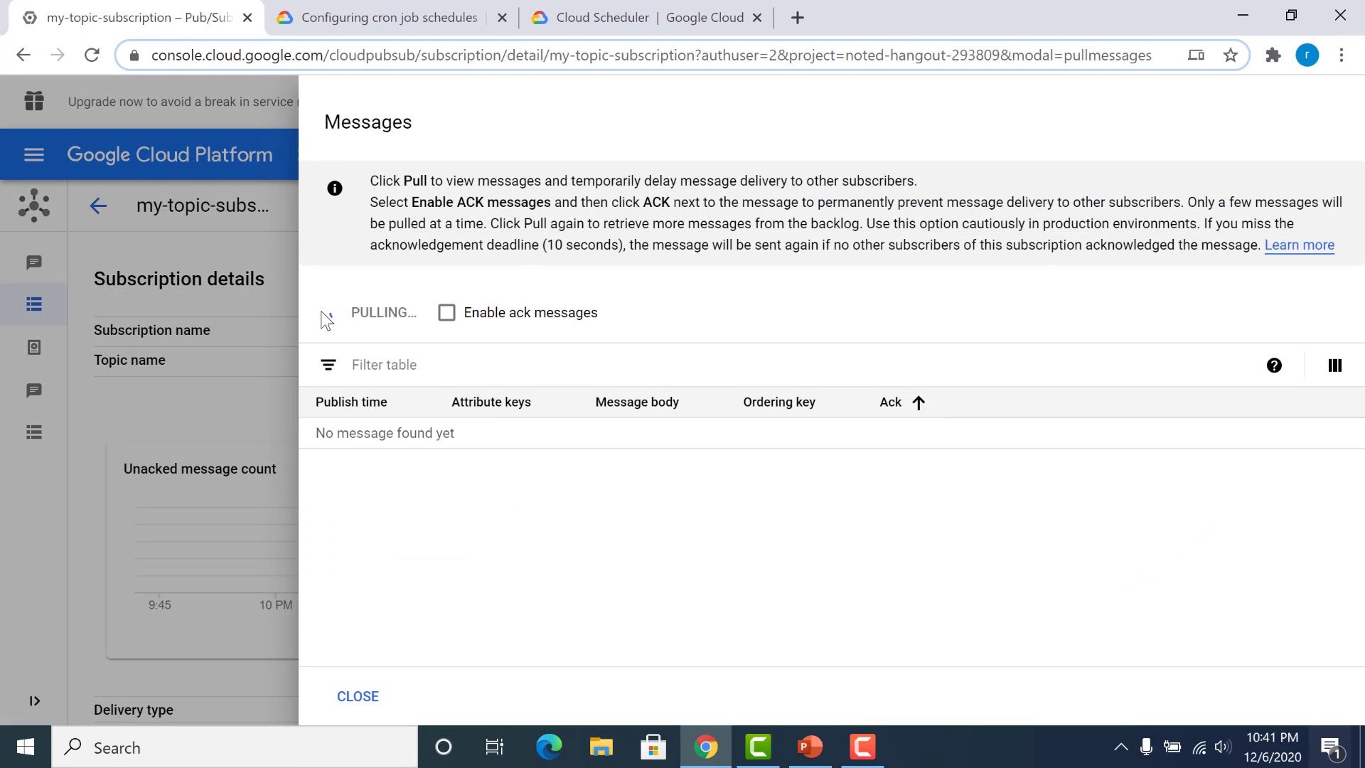
left_click(327, 317)
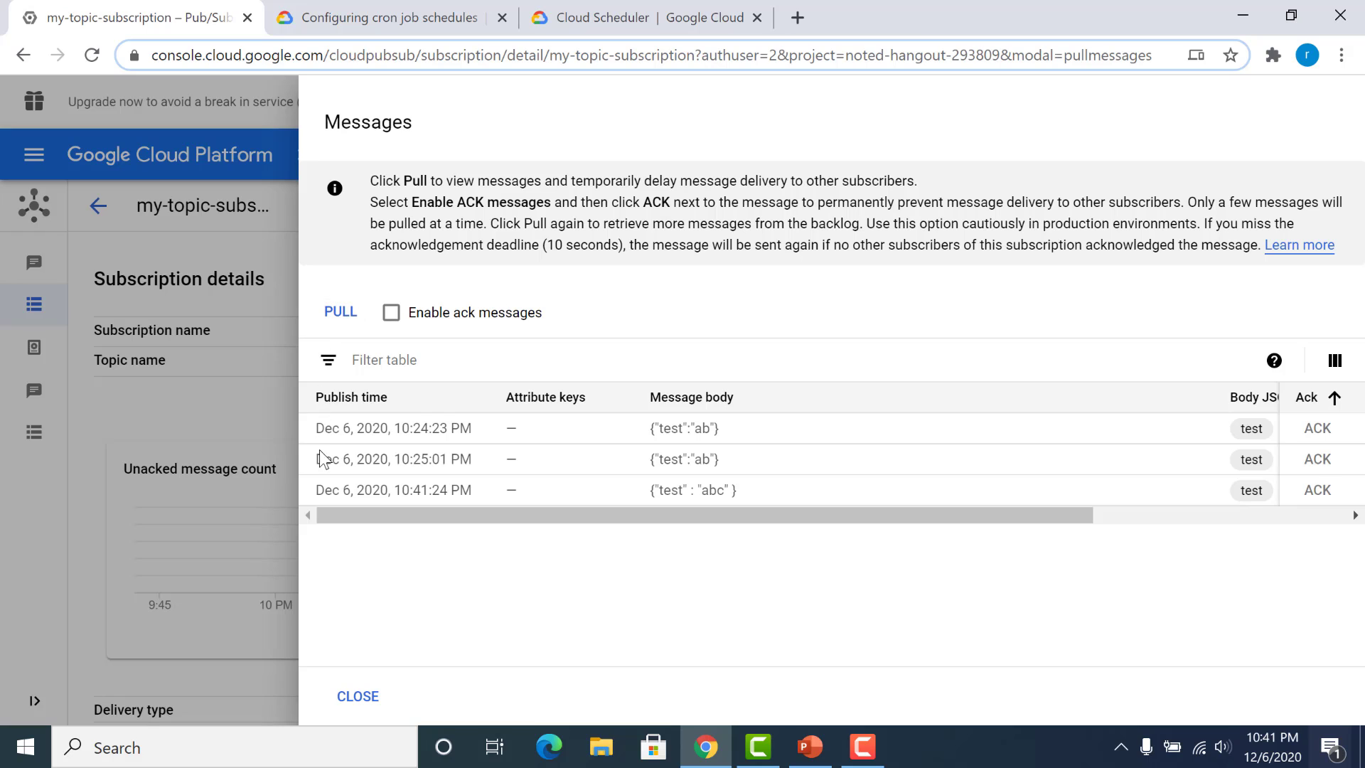
Step: Examine the publish time and body of the newest pulled message and close the message view
left_click_drag(317, 491, 907, 496)
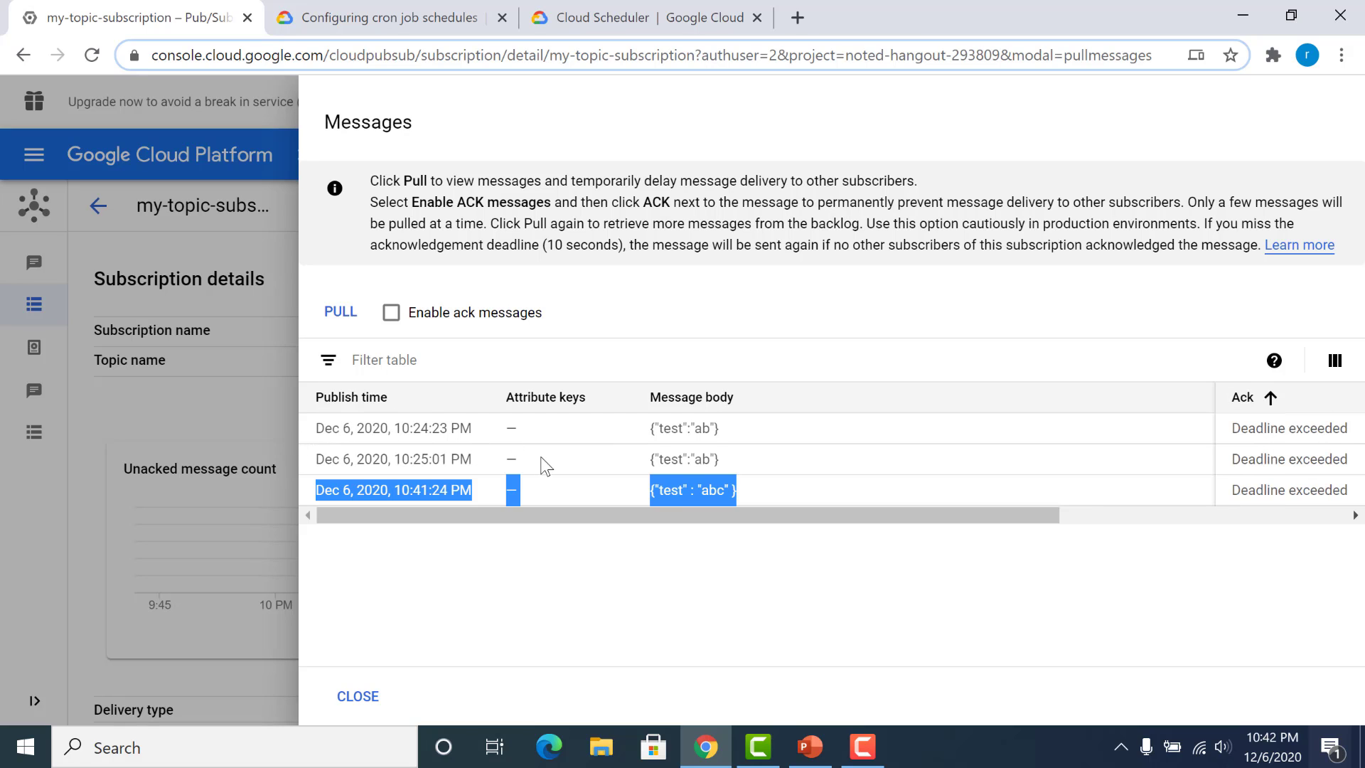
left_click(1076, 510)
left_click_drag(1077, 510, 643, 510)
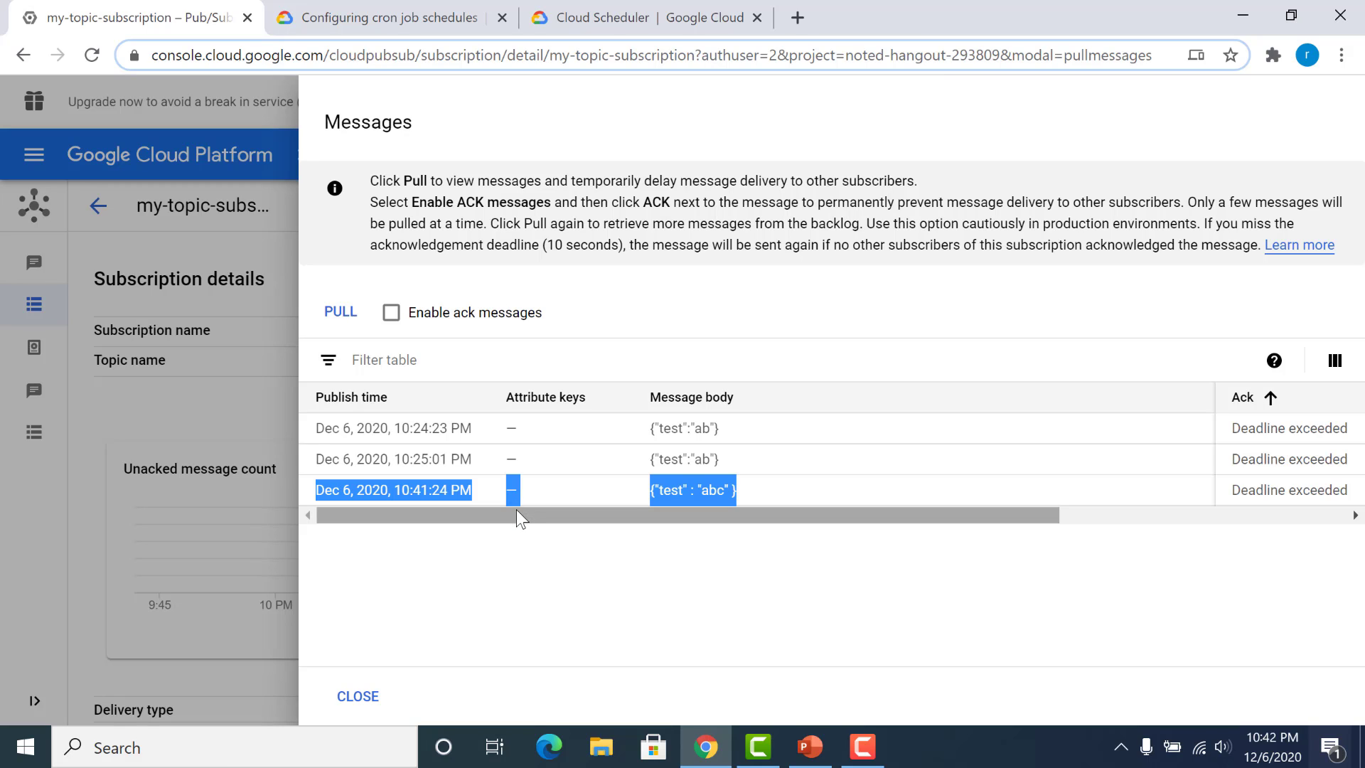
left_click(498, 563)
left_click(374, 696)
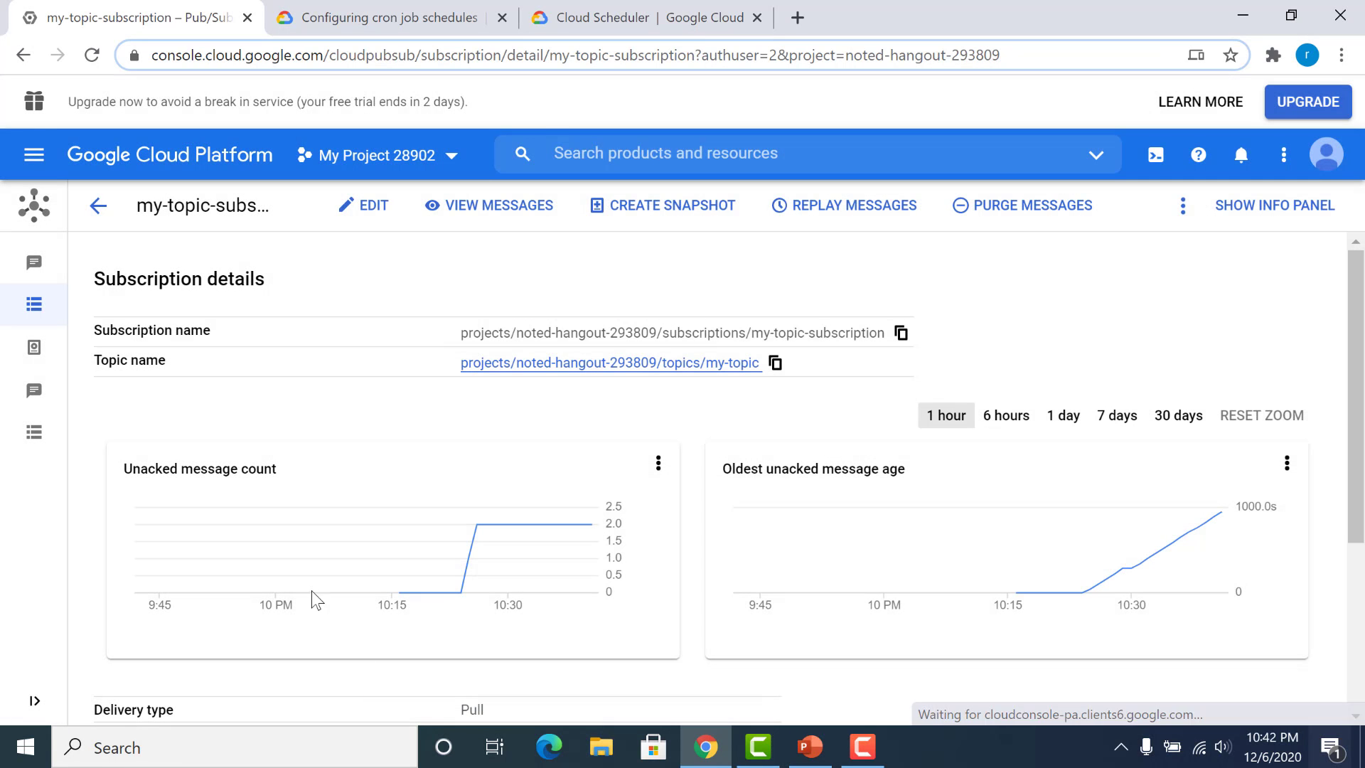
Step: Open the function-scheduler function in Cloud Functions and look over its metrics and details
left_click(27, 158)
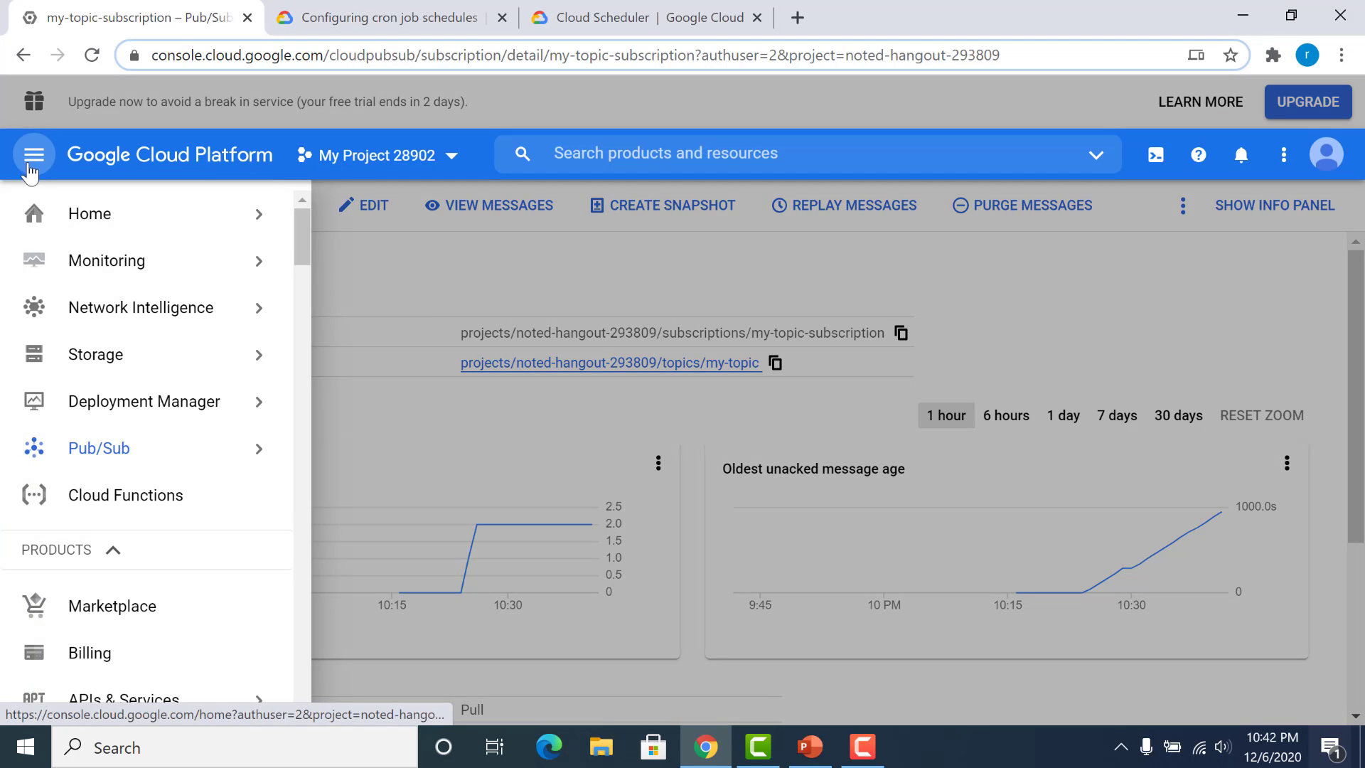
left_click(110, 512)
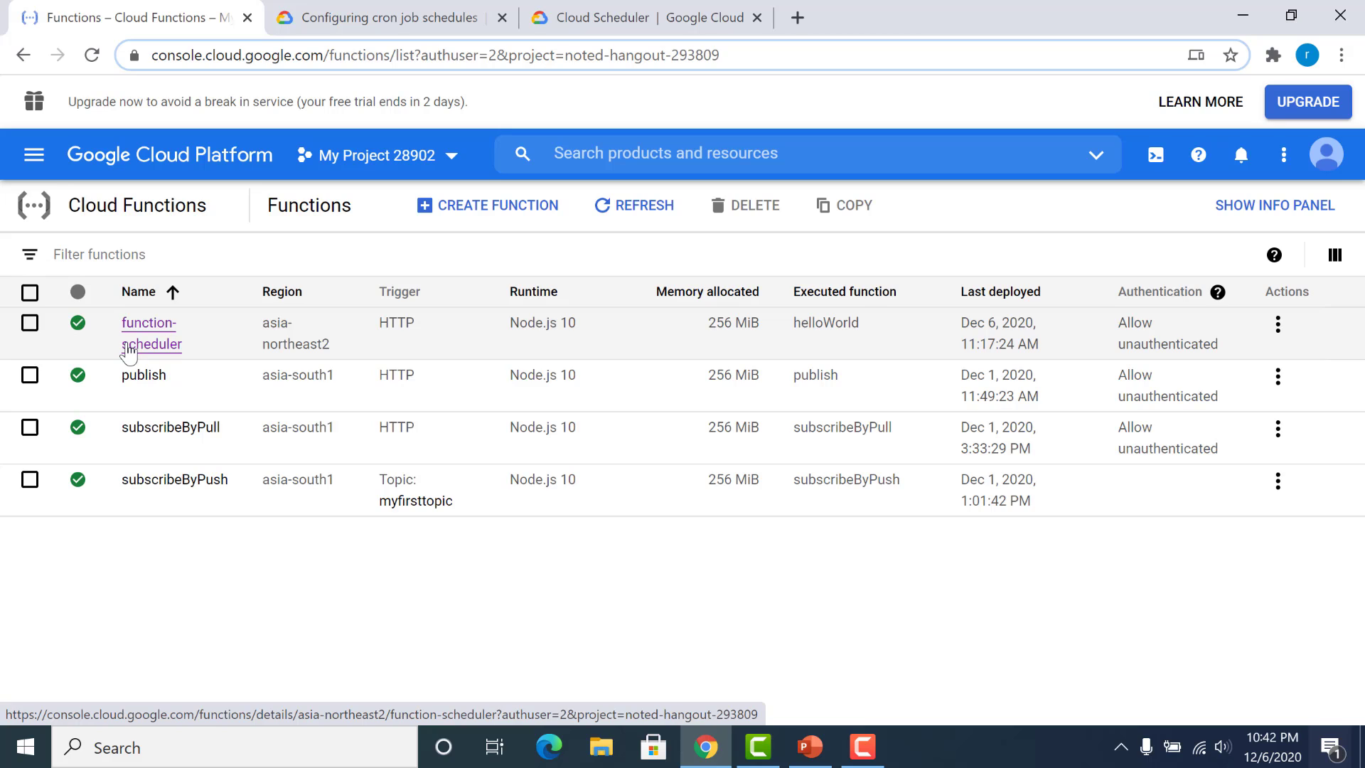
left_click(128, 348)
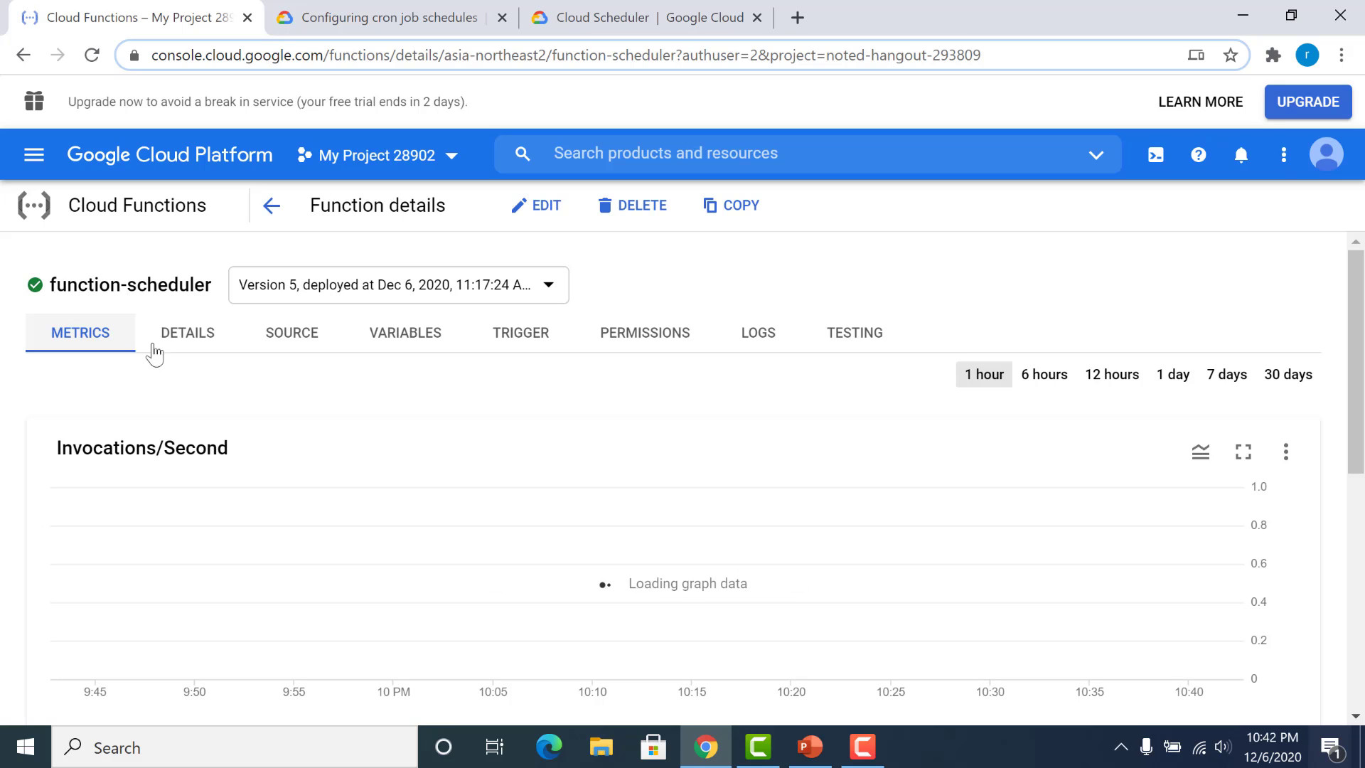
left_click(315, 337)
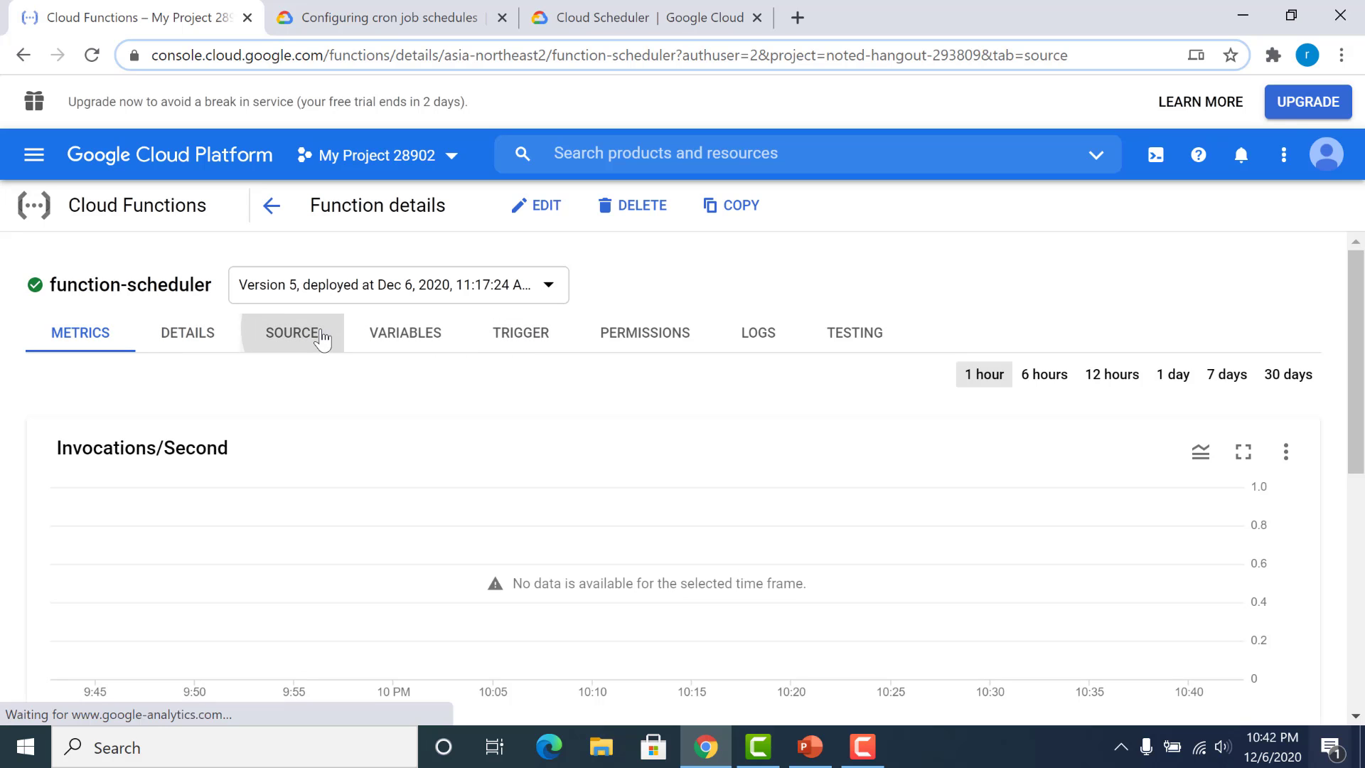
left_click(99, 328)
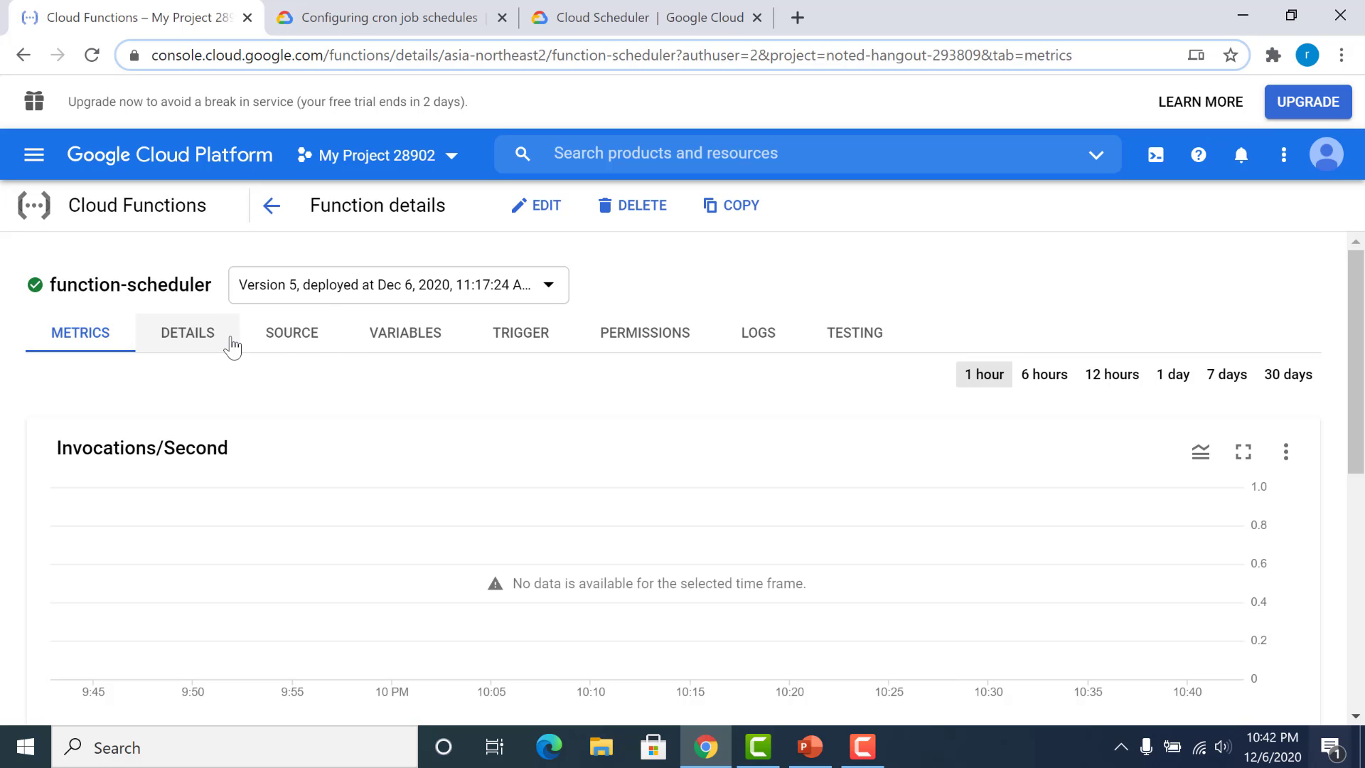
left_click(322, 345)
left_click(213, 341)
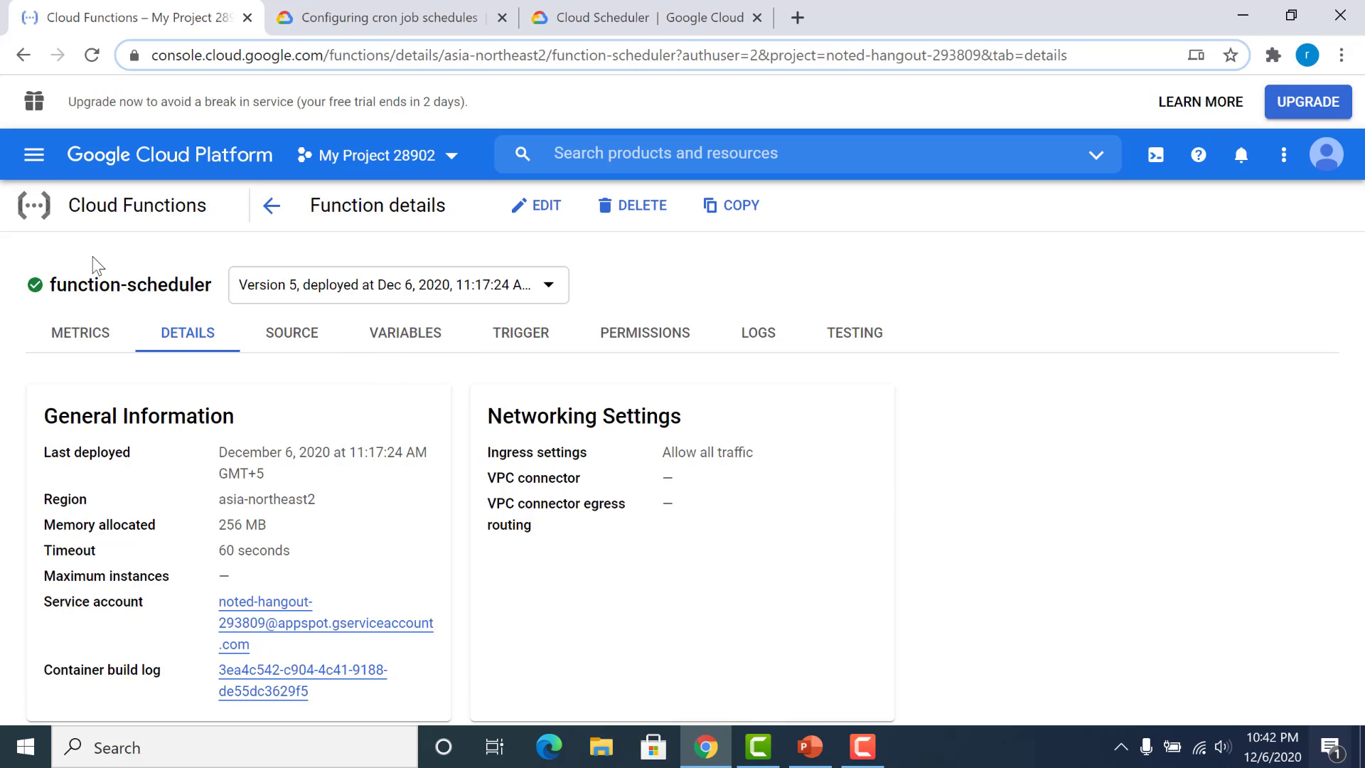
left_click_drag(211, 283, 44, 290)
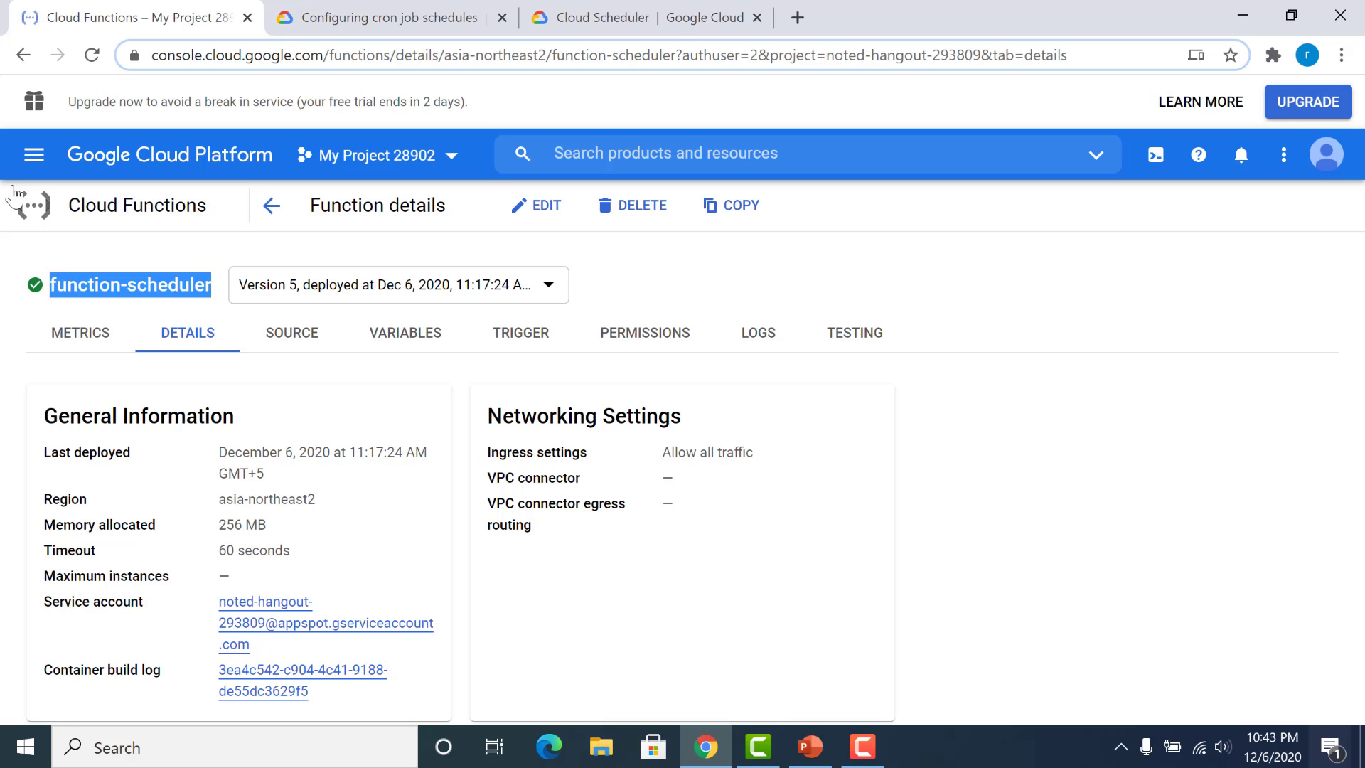
Step: Return to the Cloud Scheduler jobs list and start creating another job
left_click(35, 172)
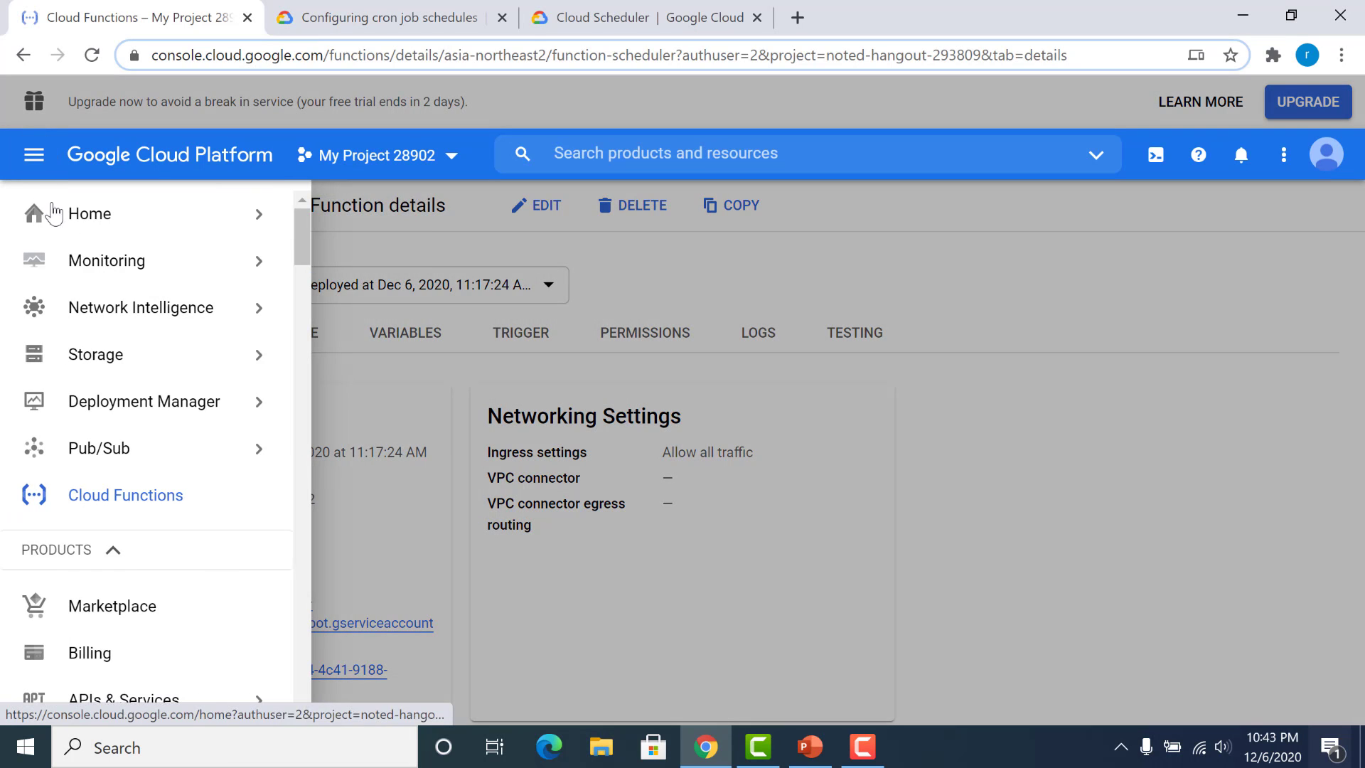
scroll(302, 634, "down", 1)
scroll(302, 635, "down", 4)
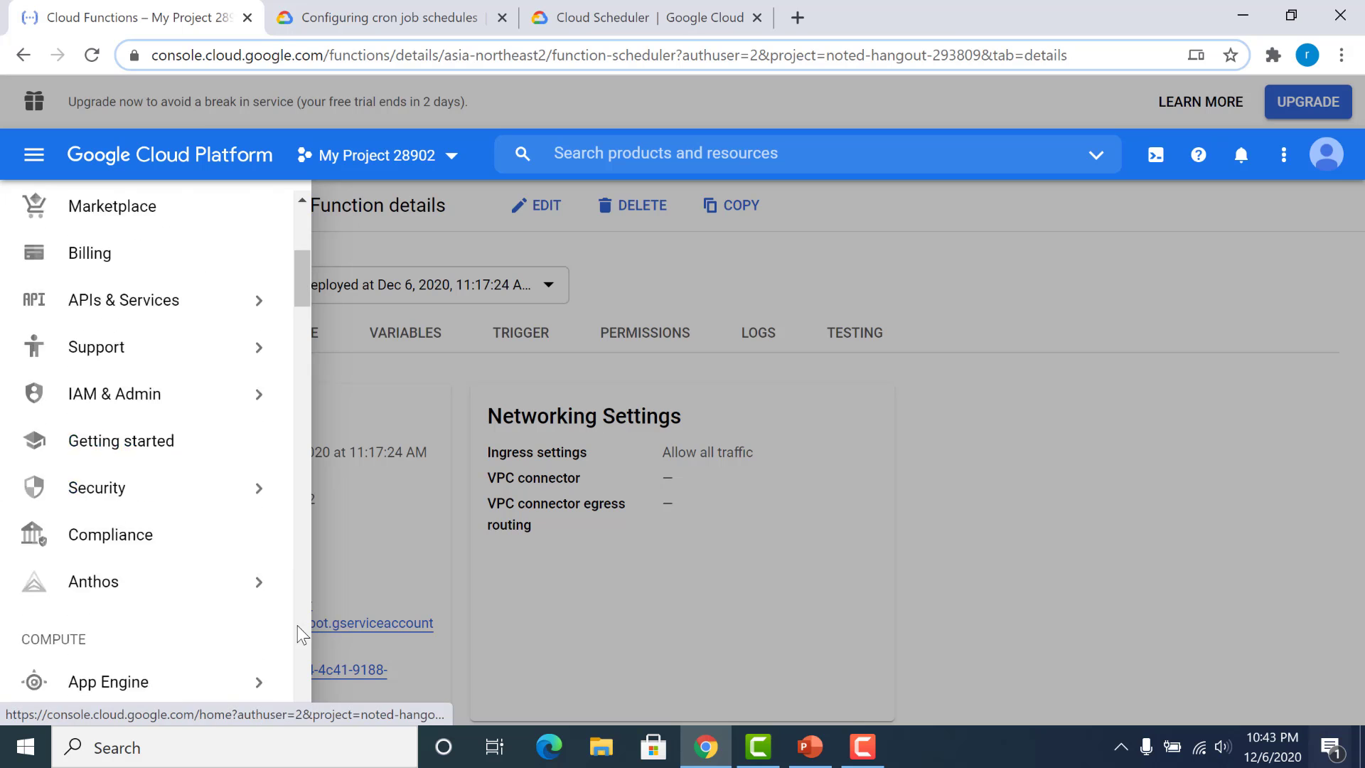
scroll(302, 635, "up", 5)
scroll(302, 635, "down", 5)
mouse_move(274, 514)
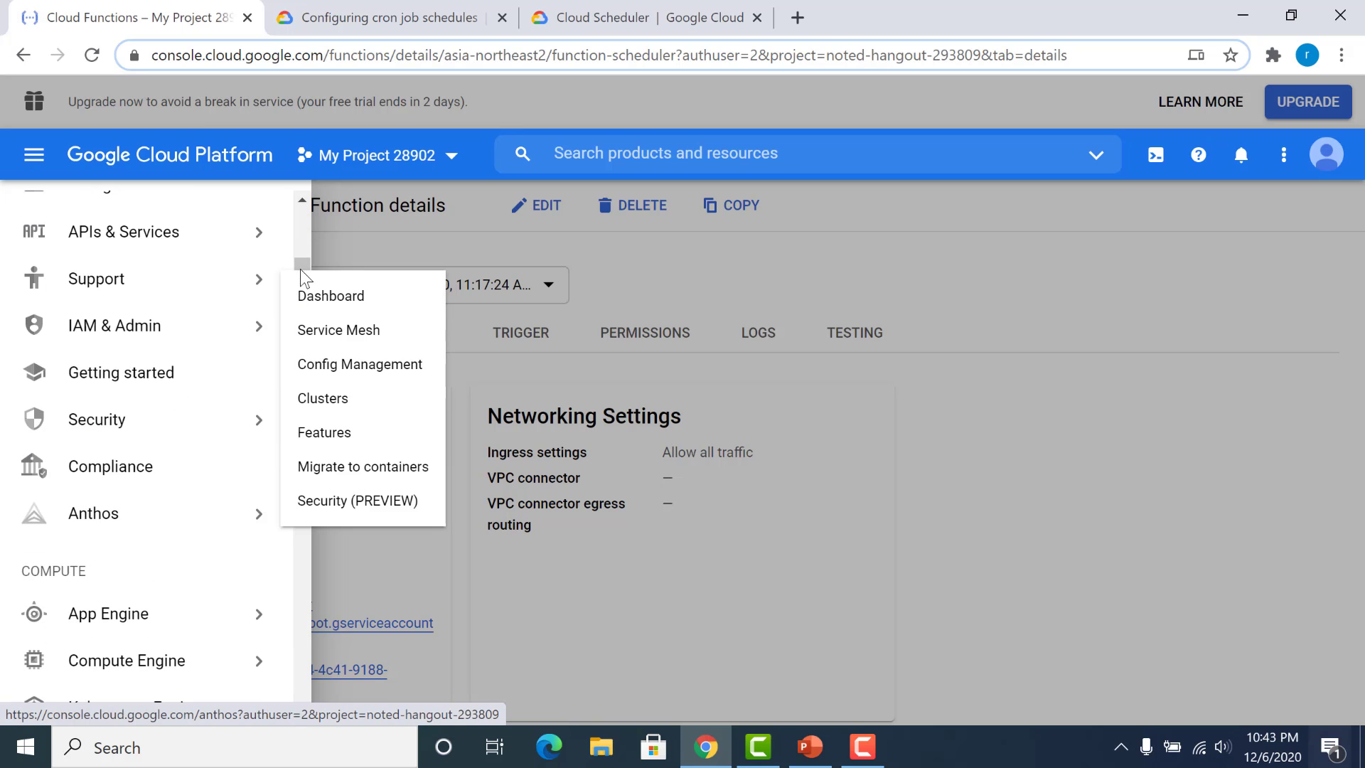
scroll(312, 358, "down", 7)
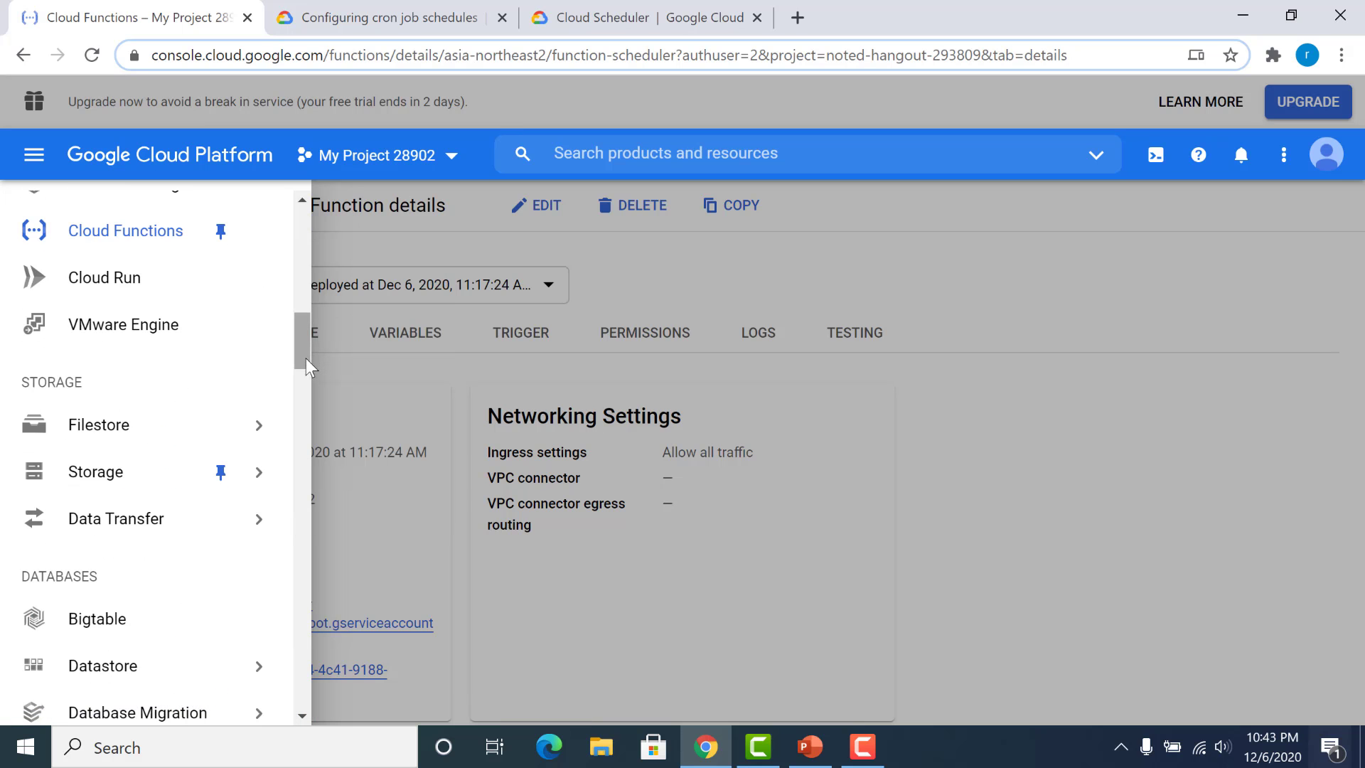
scroll(306, 358, "down", 6)
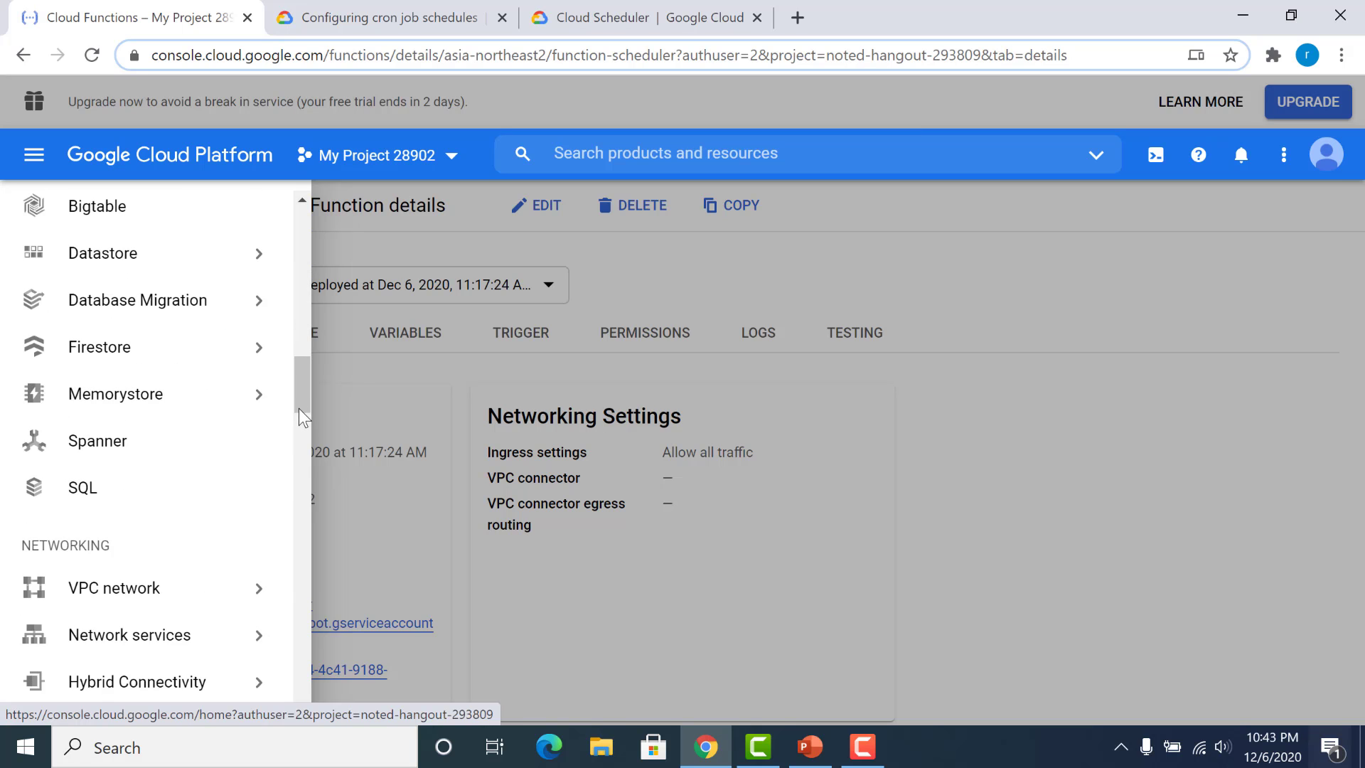
scroll(298, 409, "down", 6)
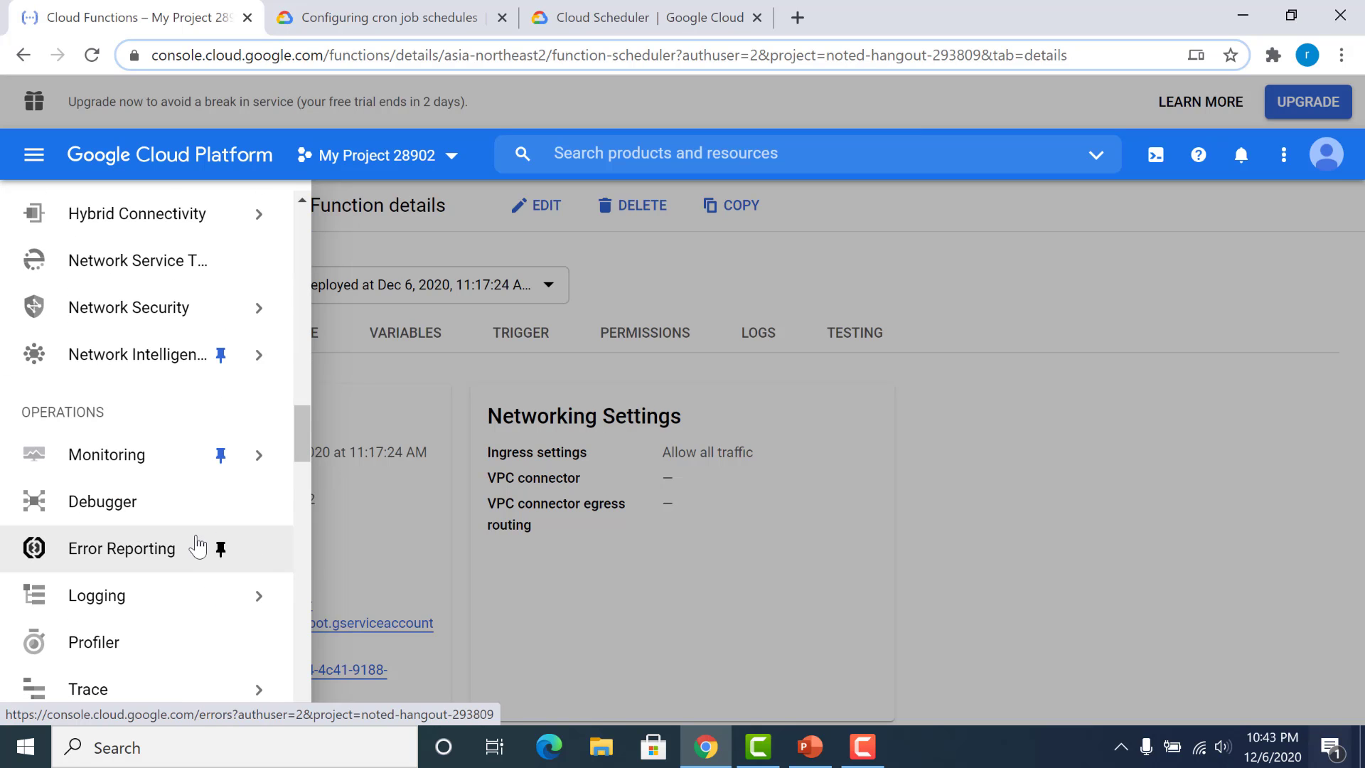
scroll(160, 527, "down", 5)
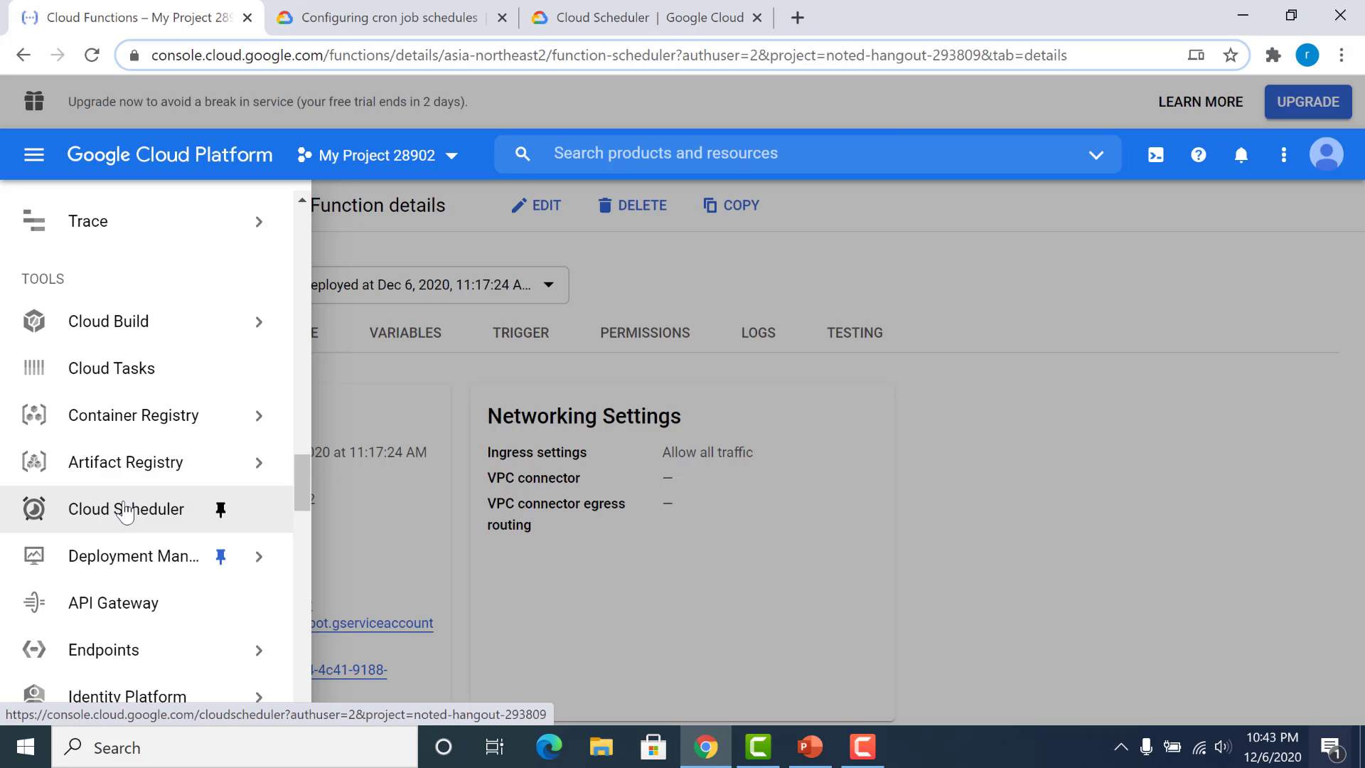
left_click(130, 512)
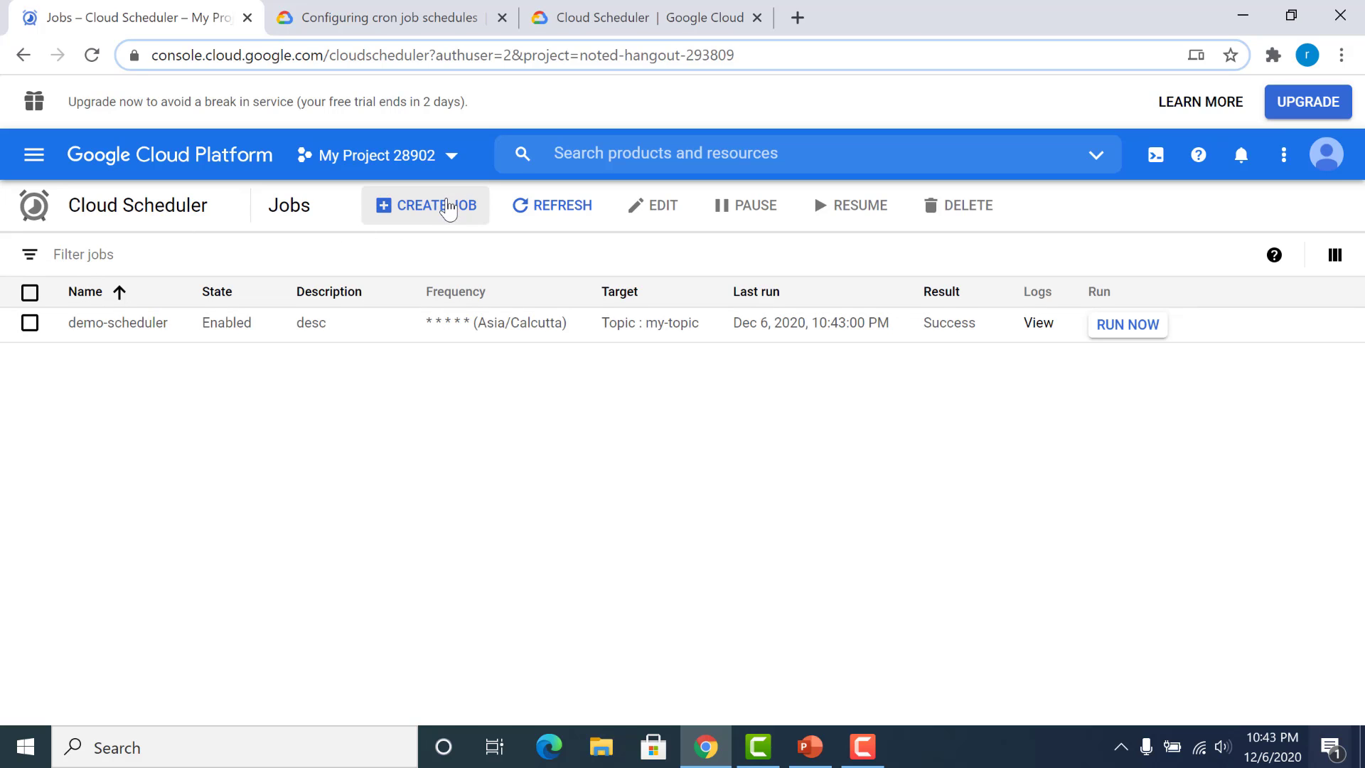
left_click(447, 208)
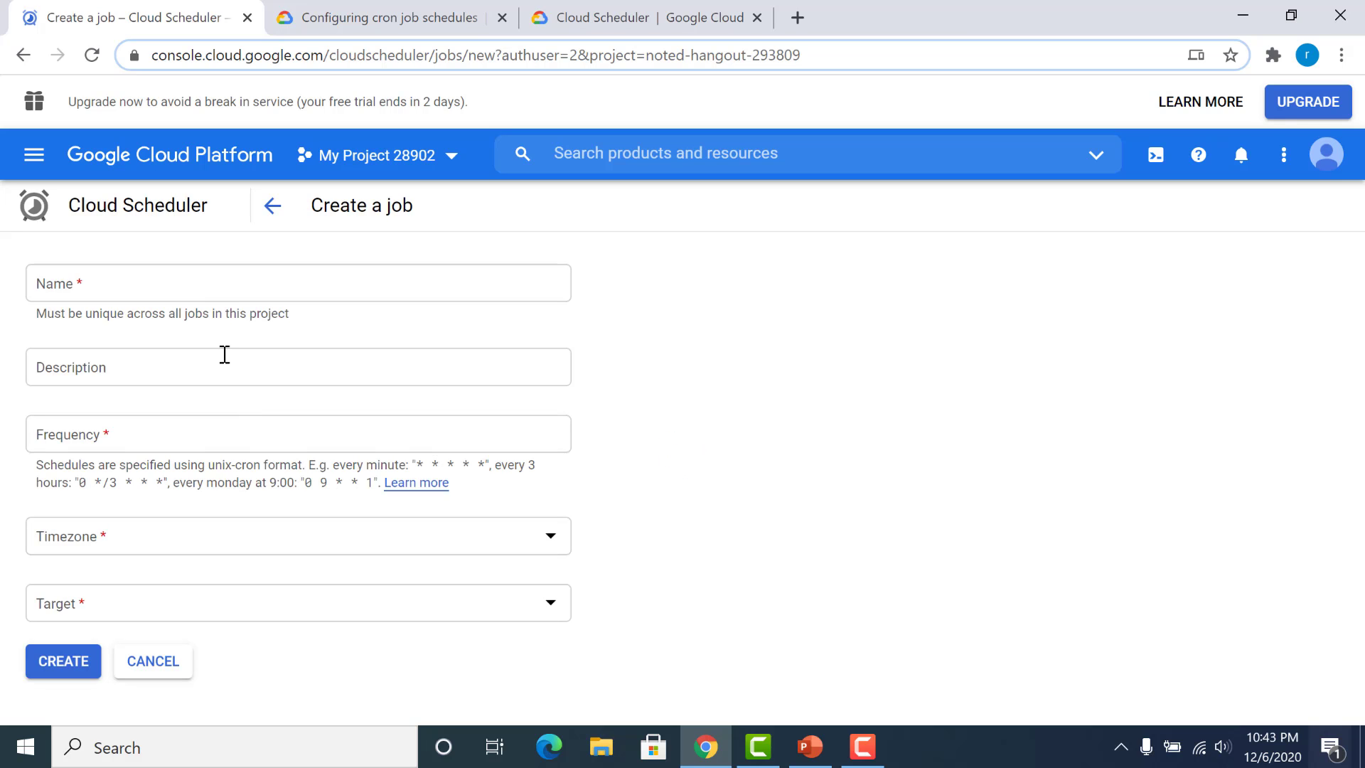
Step: Name the new job test-func and enter function as its description
left_click(214, 294)
type("test-func")
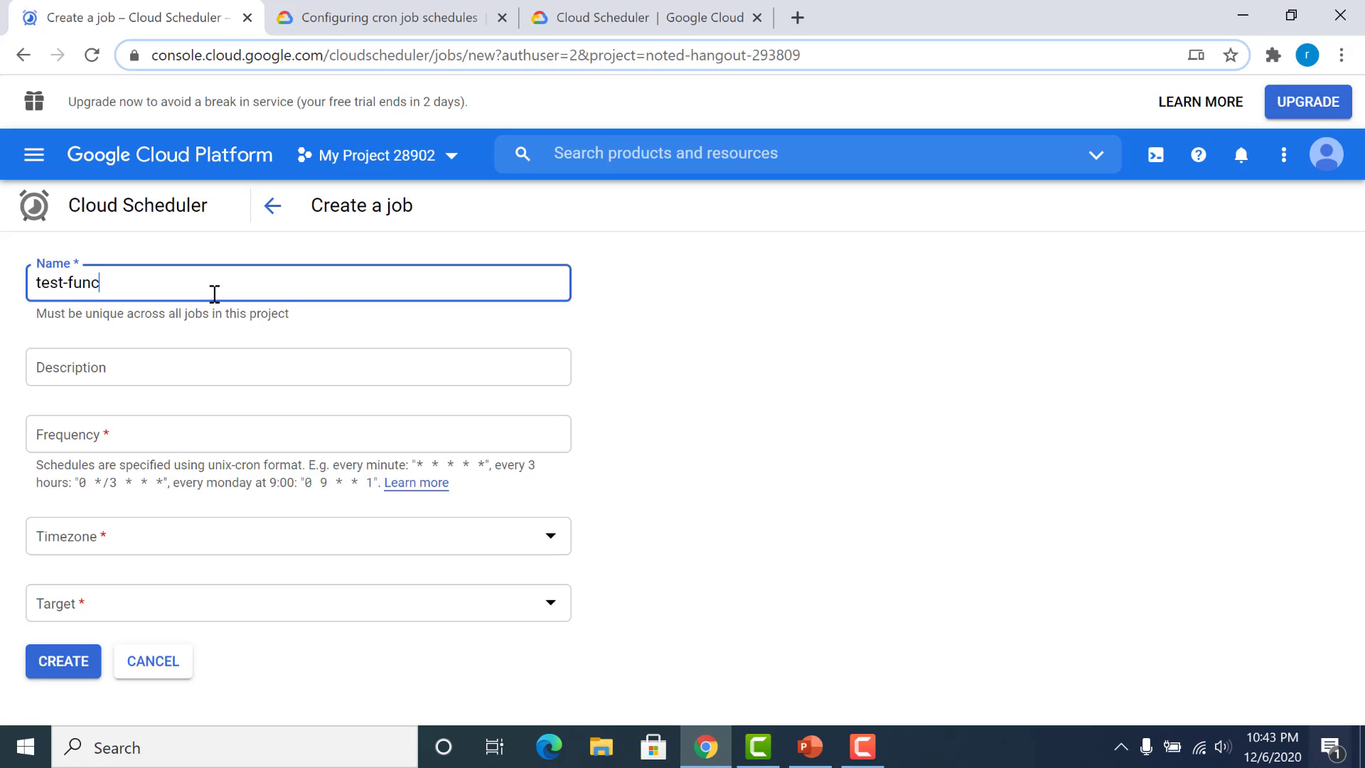
left_click(199, 351)
type("function")
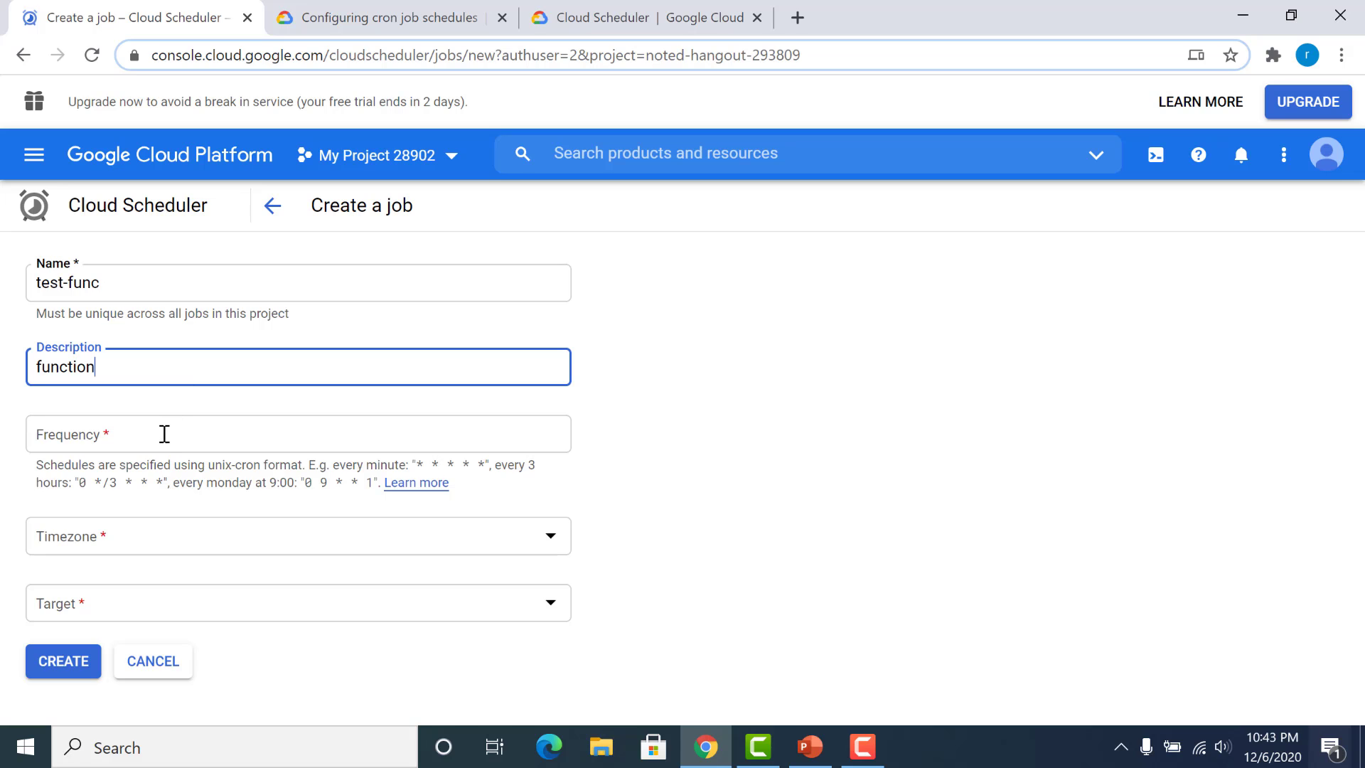
Step: Set the job's frequency to every minute with the cron expression * * * * *
left_click(164, 433)
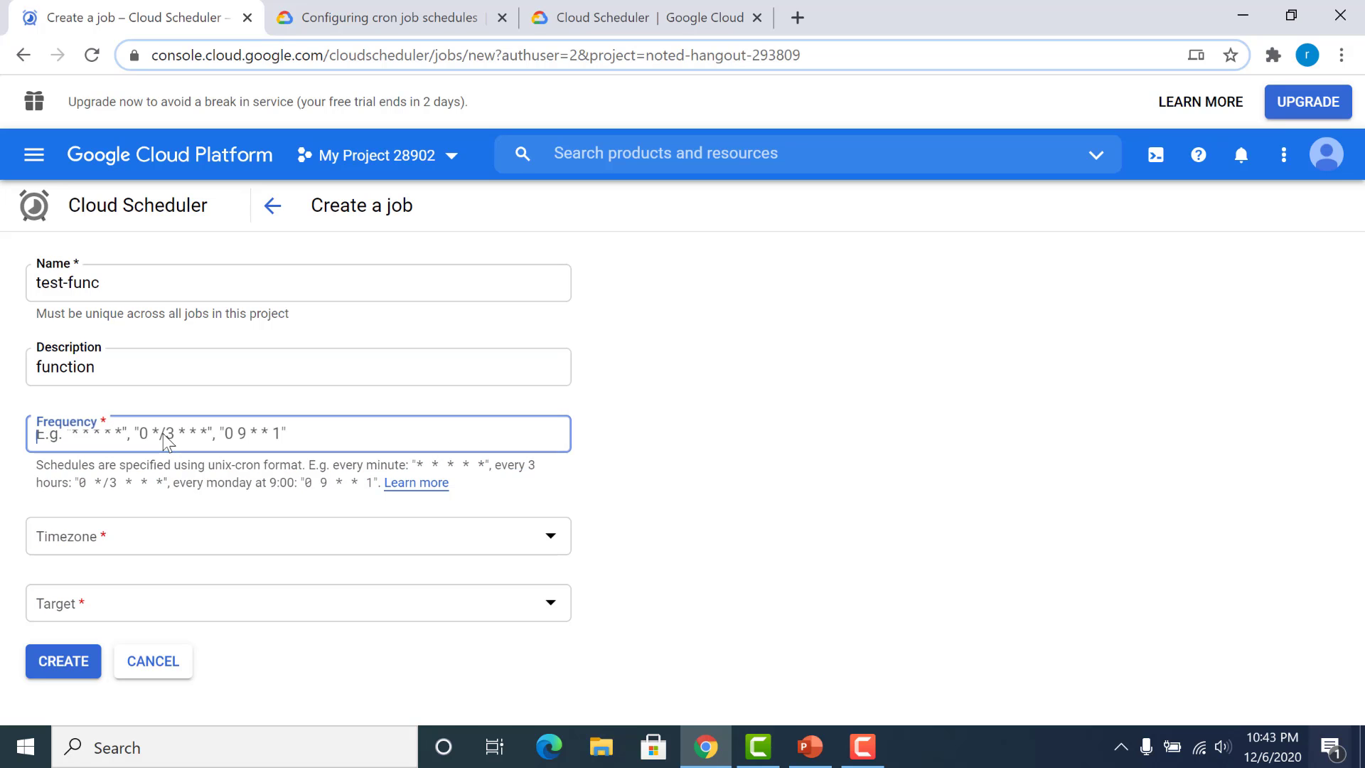
type("*")
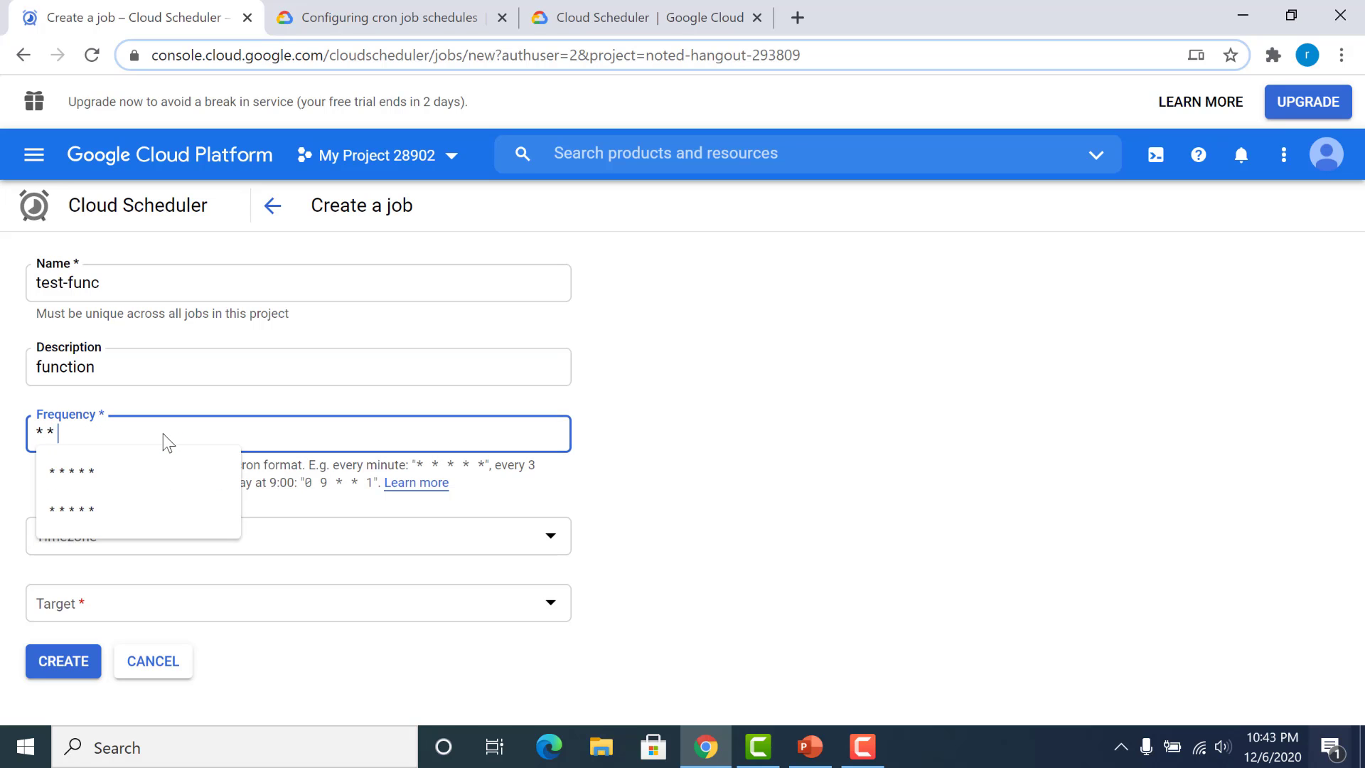
type(" * * 8")
key("BackSpace")
key("BackSpace")
type("8")
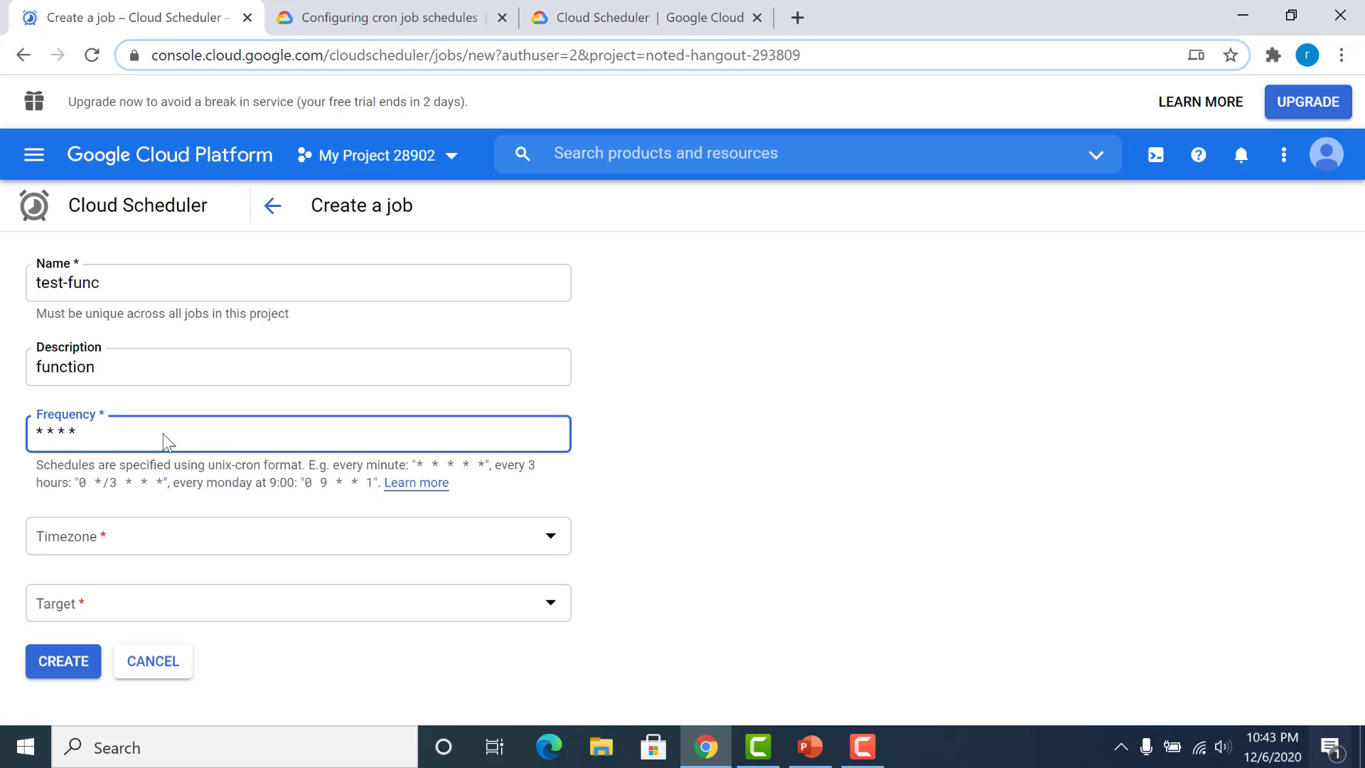
type(" *")
Step: Set the job's timezone to India Standard Time (IST), found by country under India, and its target to HTTP
left_click(345, 533)
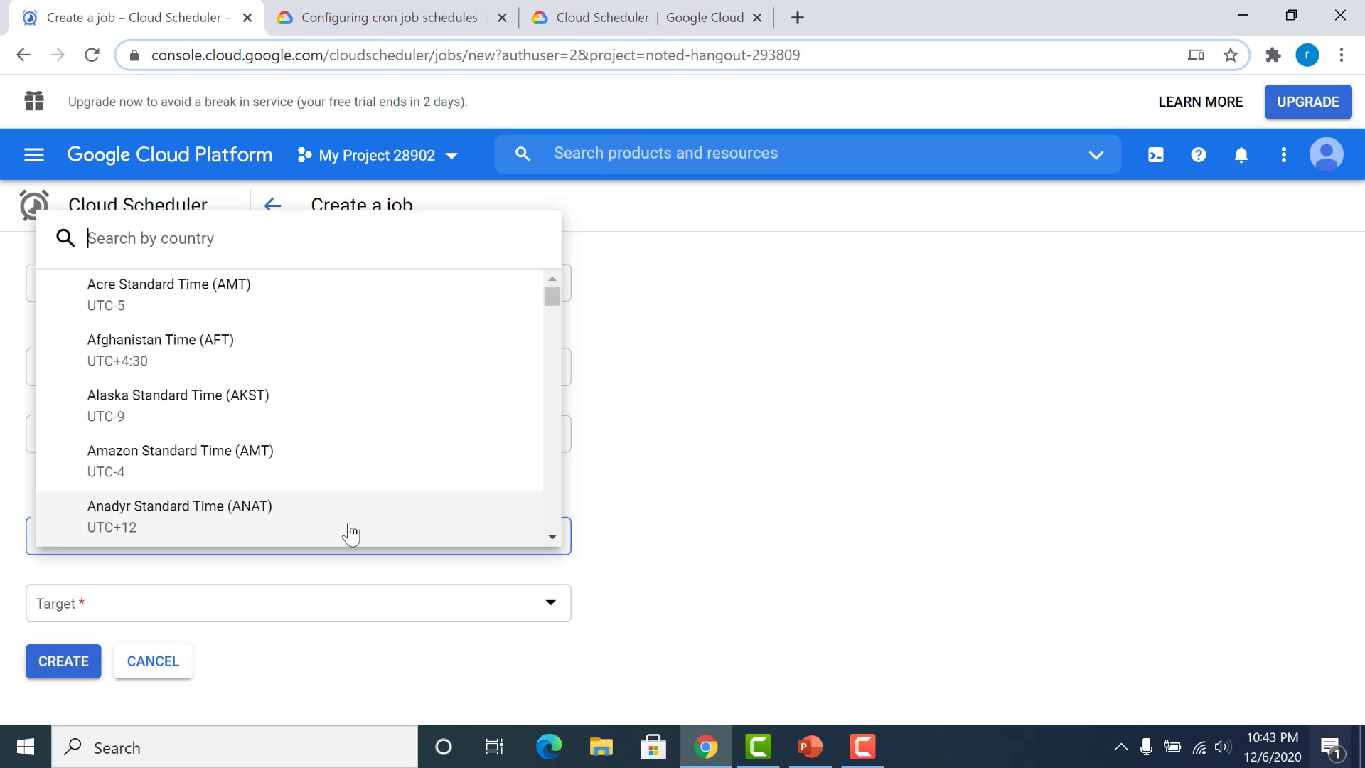
left_click(350, 530)
left_click(350, 532)
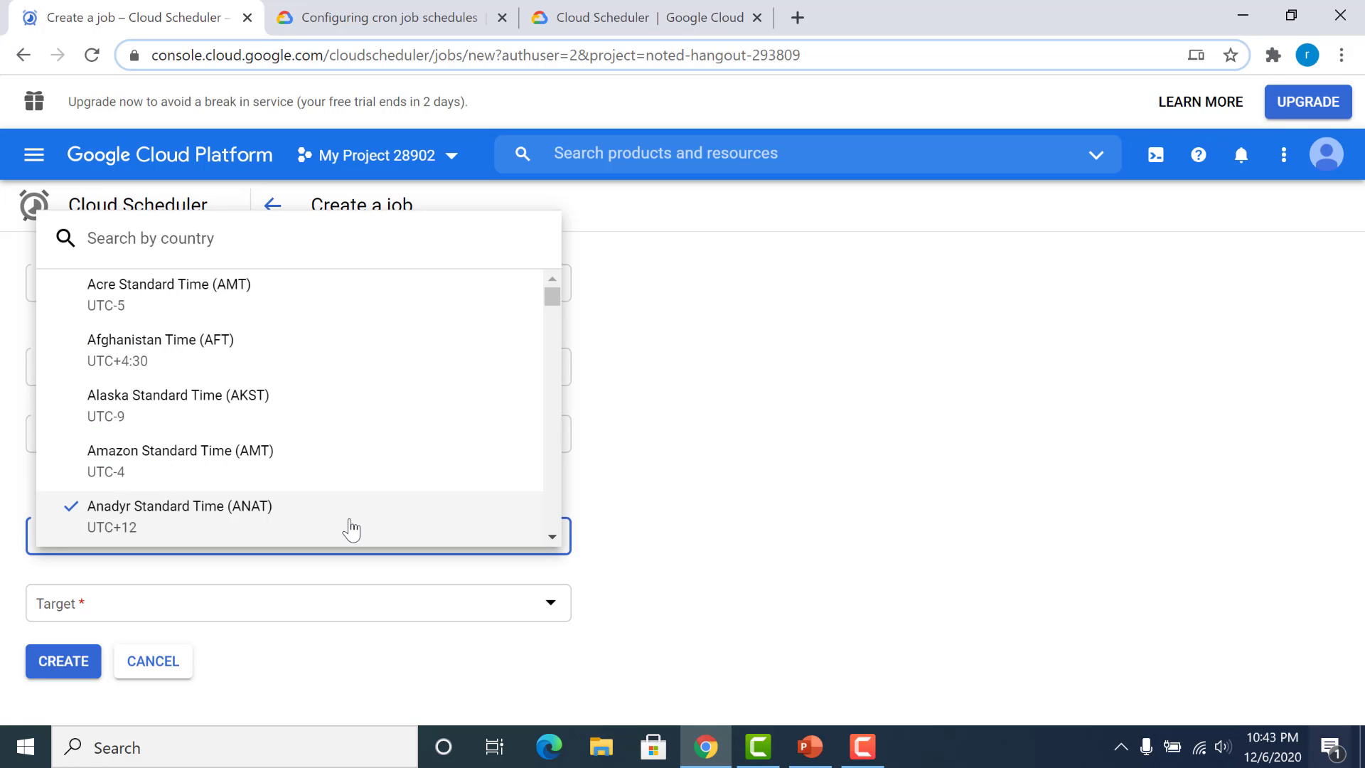
type("indi")
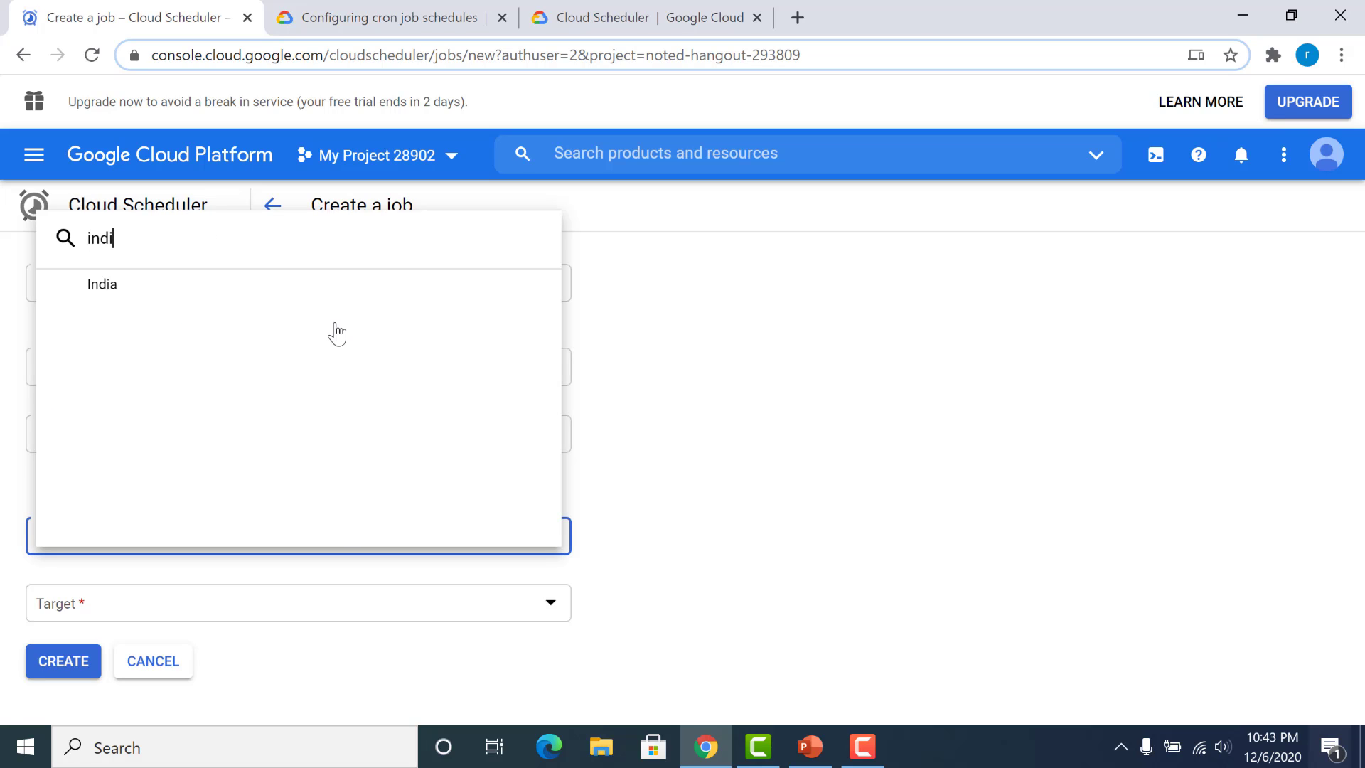
left_click(332, 298)
left_click(331, 307)
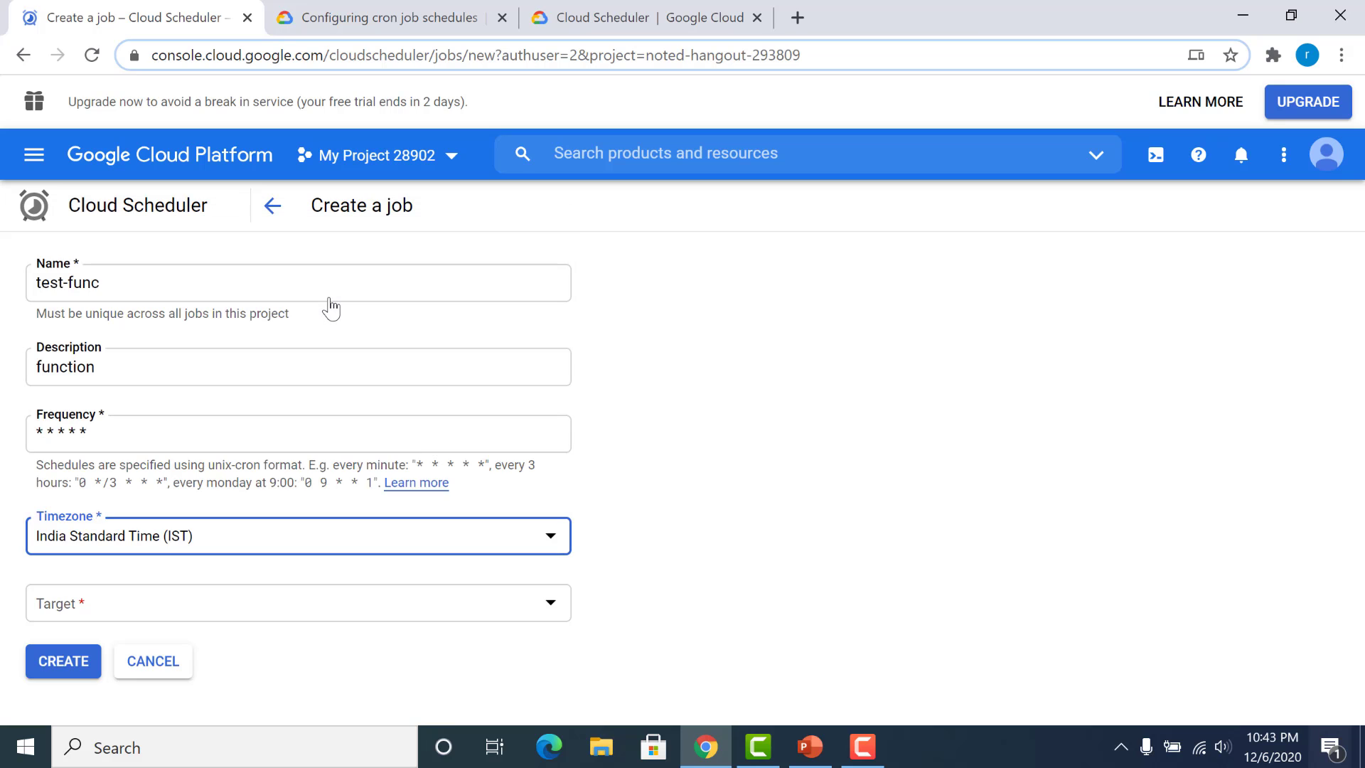
left_click(354, 605)
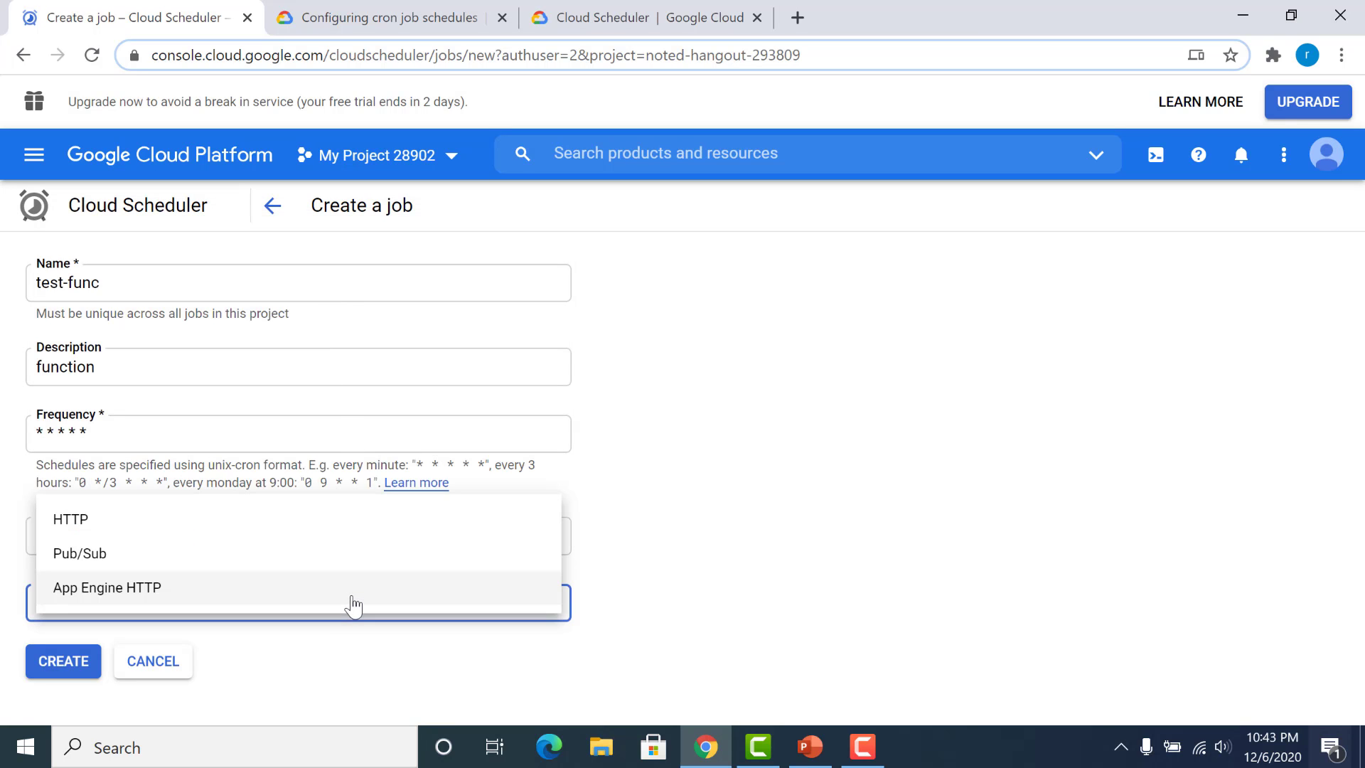
left_click(348, 521)
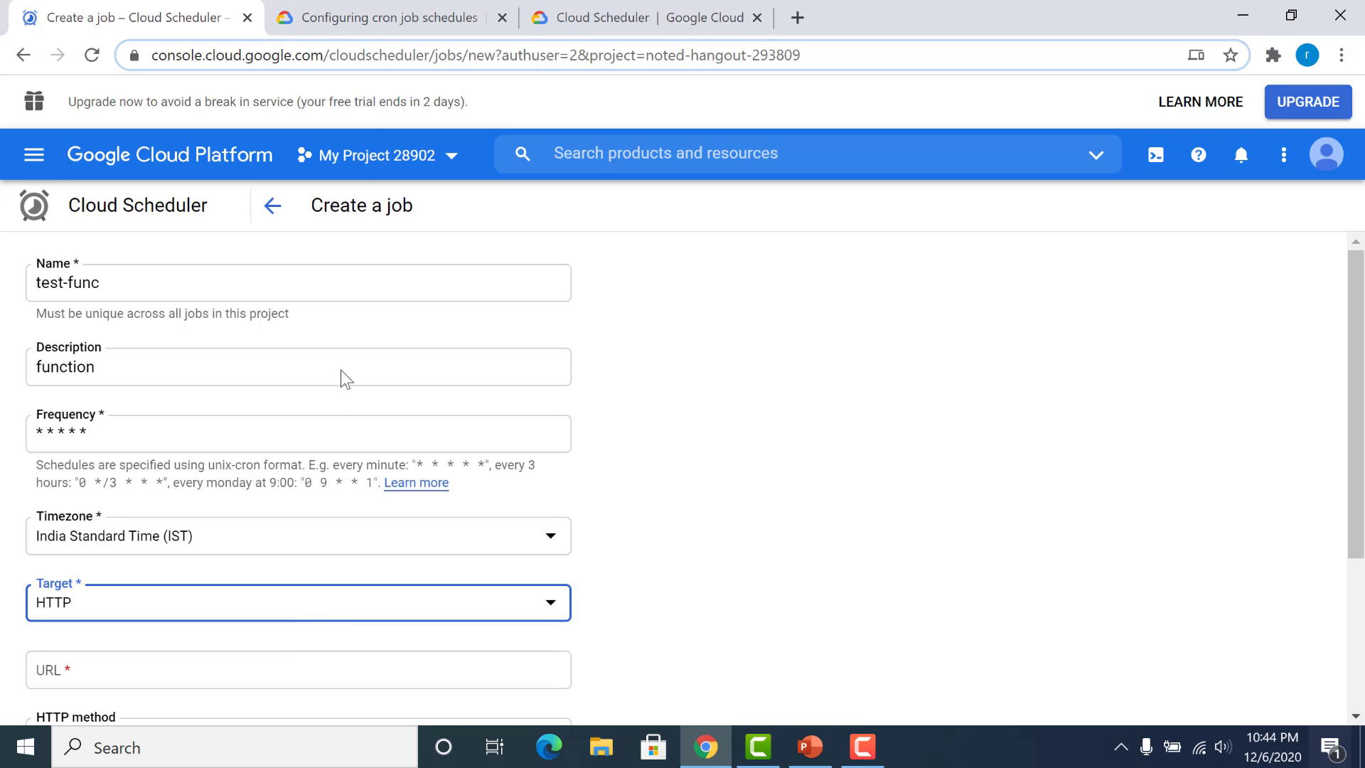
Step: Open the details page of the function-scheduler function in Cloud Functions, replacing the cron documentation page
left_click(384, 9)
left_click(346, 56)
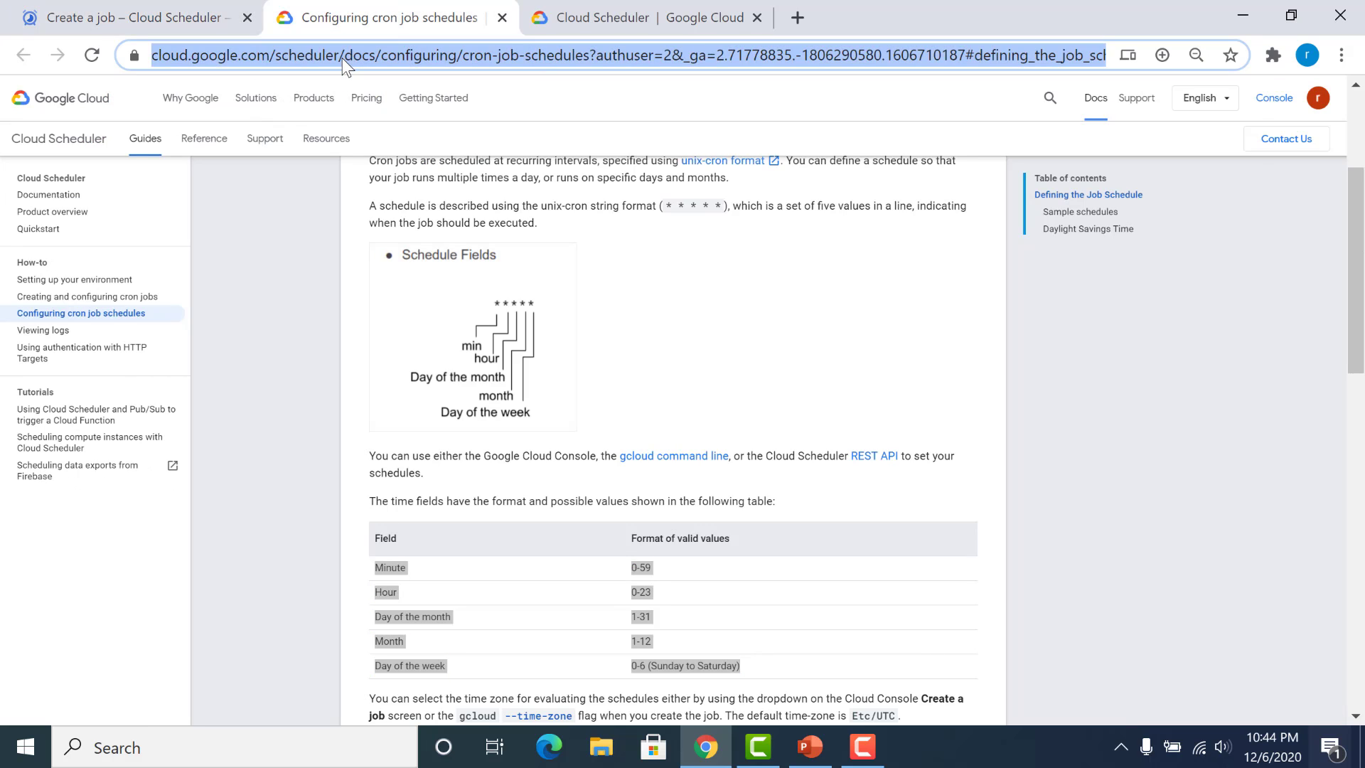
type("con")
key("Return")
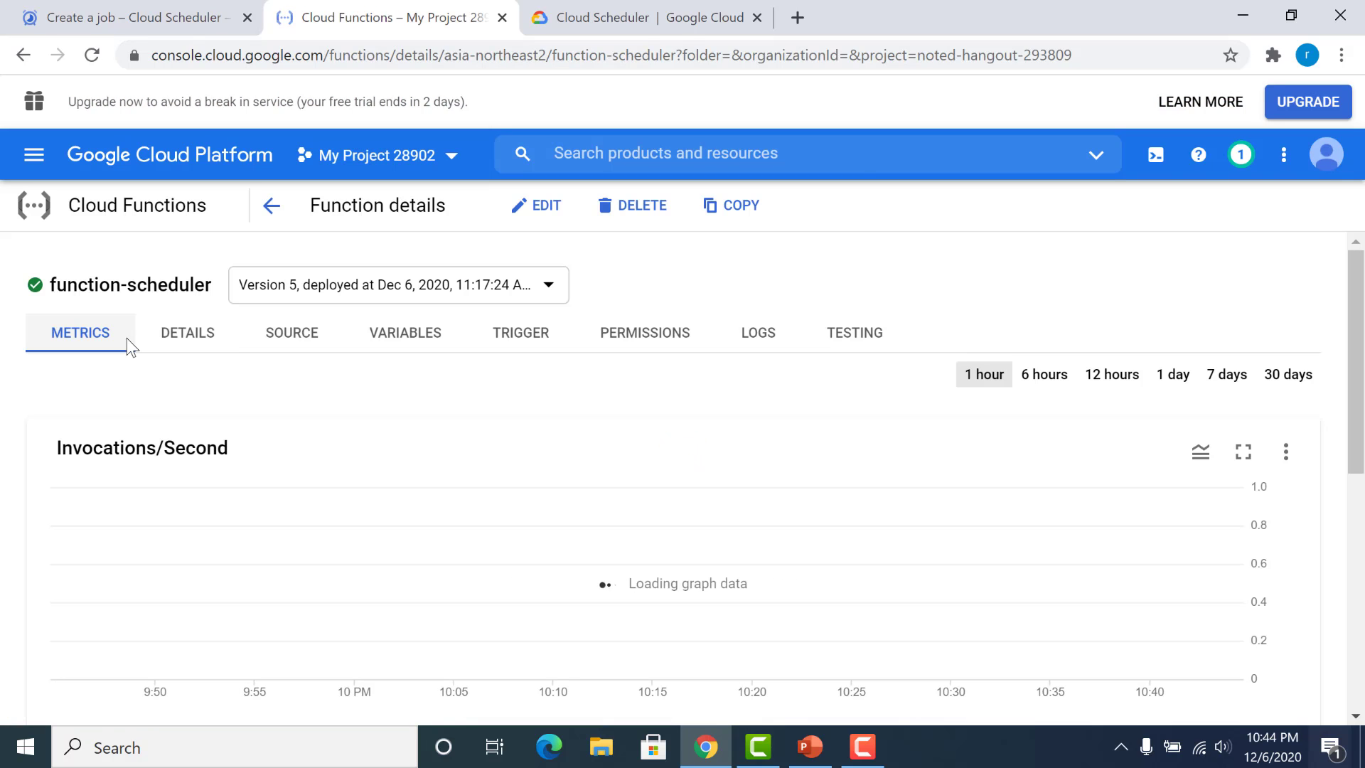
Step: Copy the HTTP trigger URL of function-scheduler and paste it as the test-func job's target URL
left_click(352, 340)
left_click(553, 346)
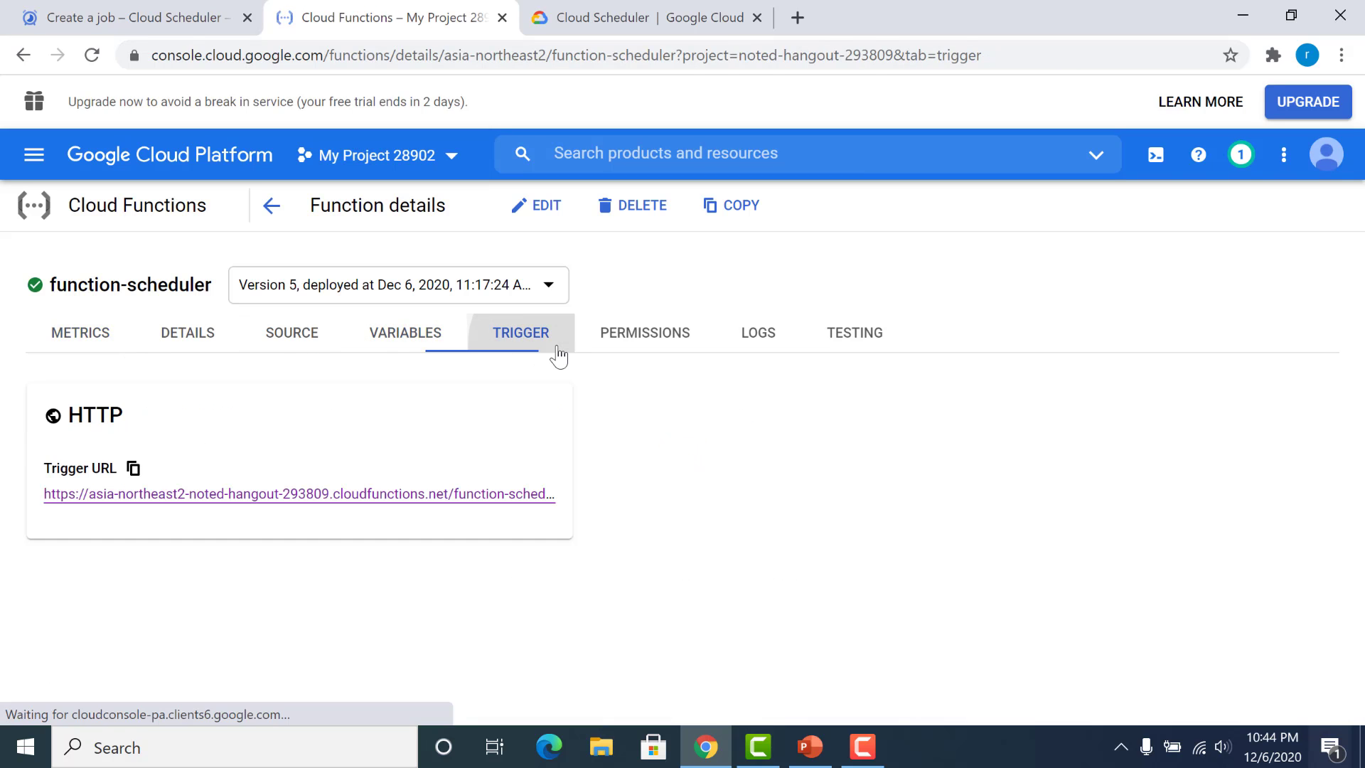
left_click(134, 469)
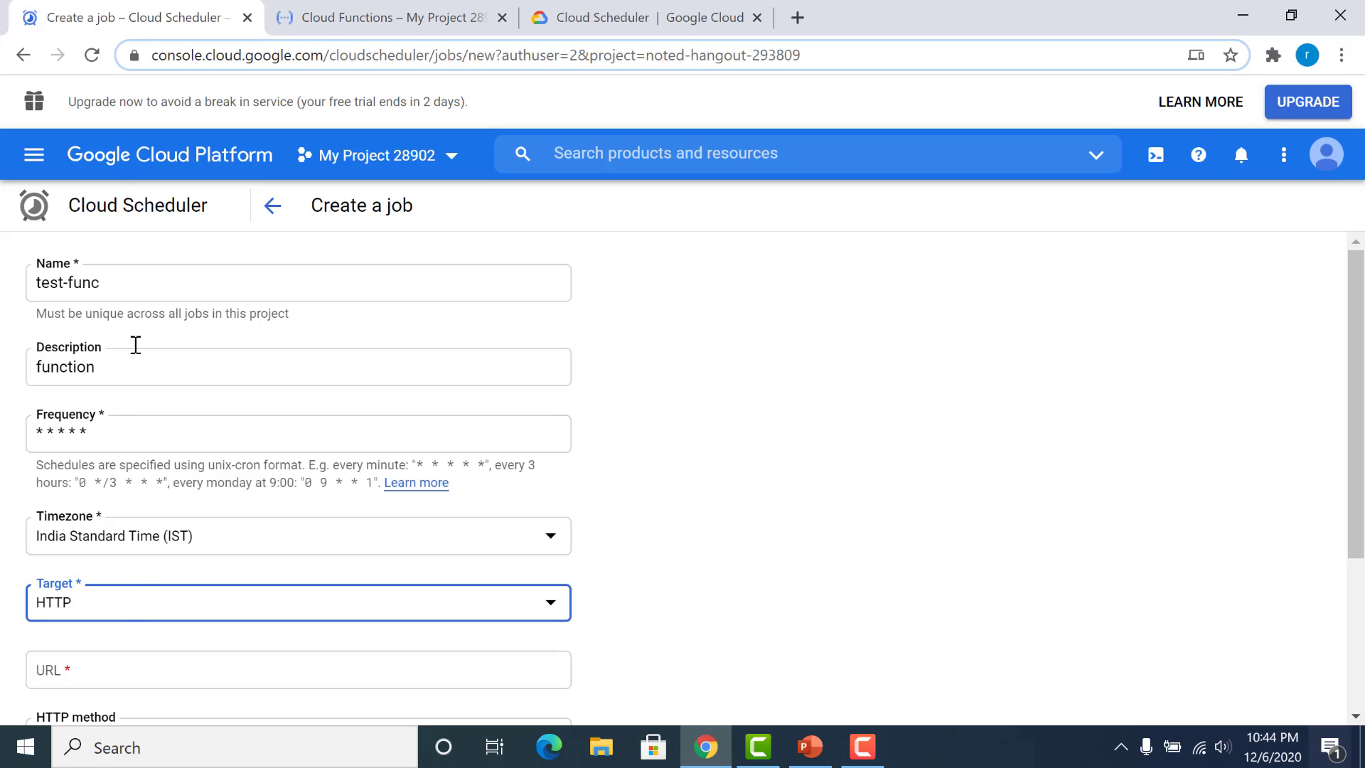
left_click(123, 659)
key("ctrl+v")
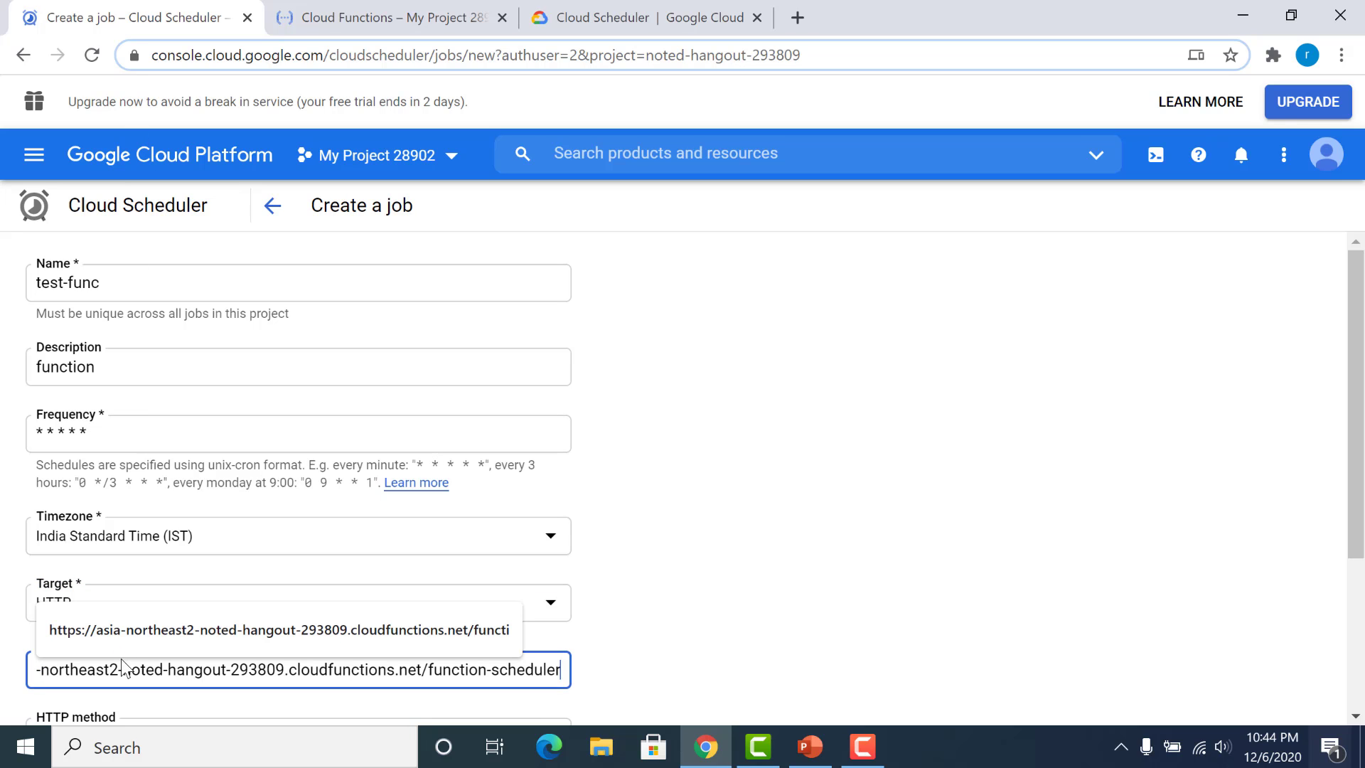
Step: Set the job's HTTP method to GET and create the job
left_click_drag(1363, 398, 1359, 548)
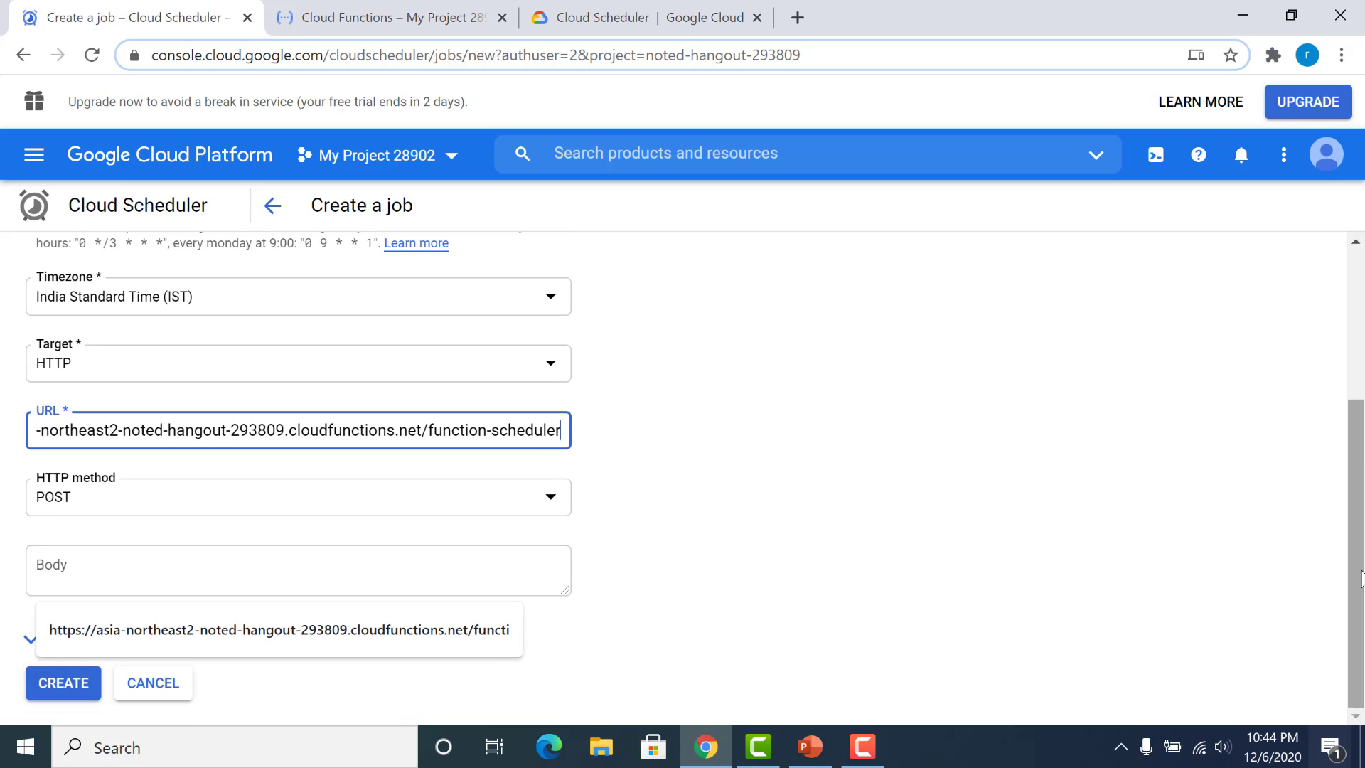
left_click(424, 497)
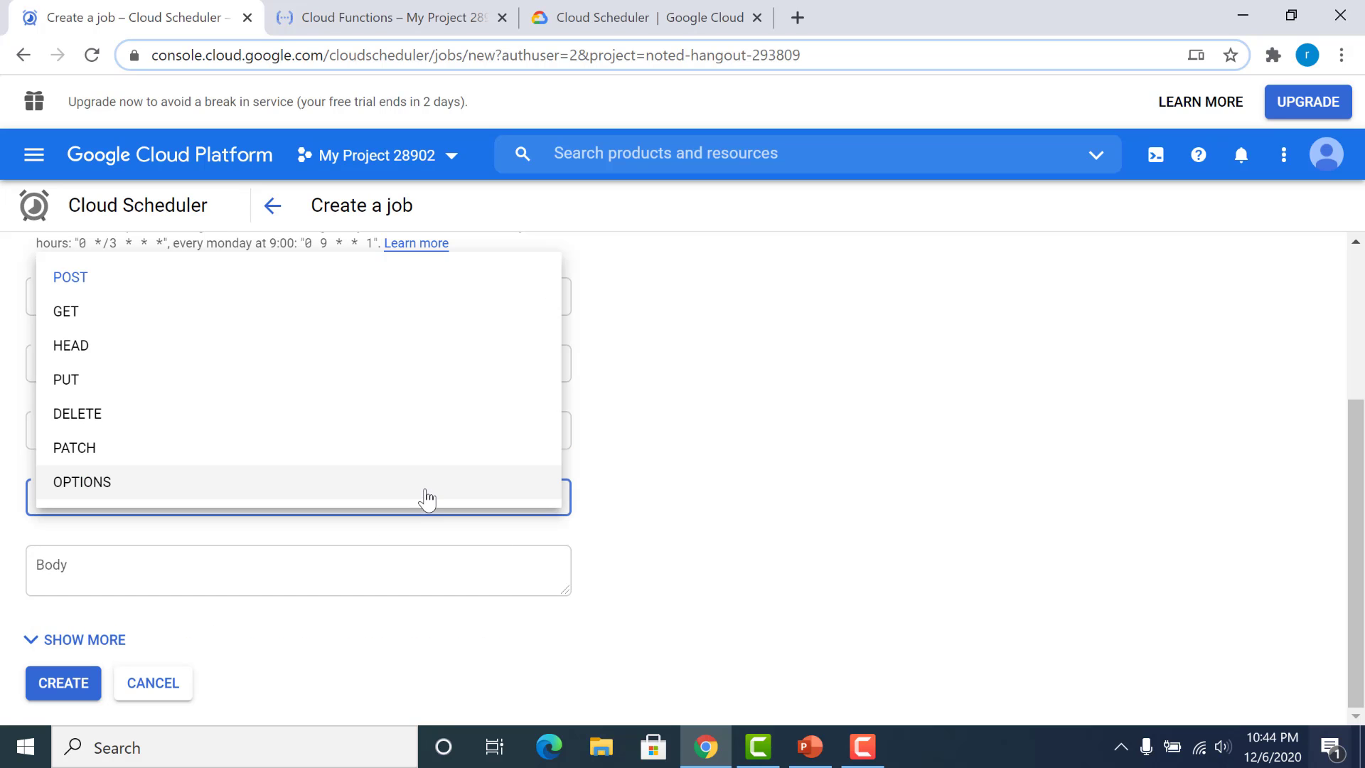
left_click(311, 313)
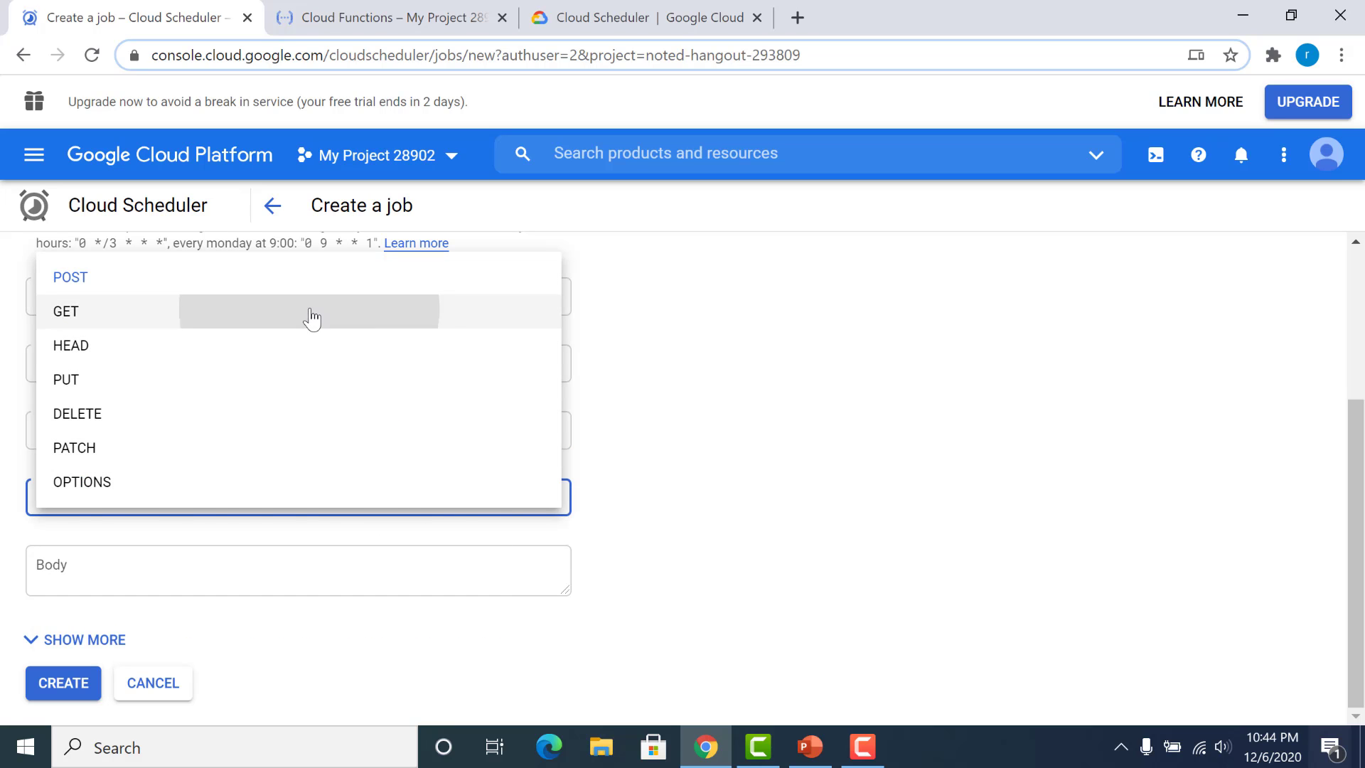
left_click(68, 680)
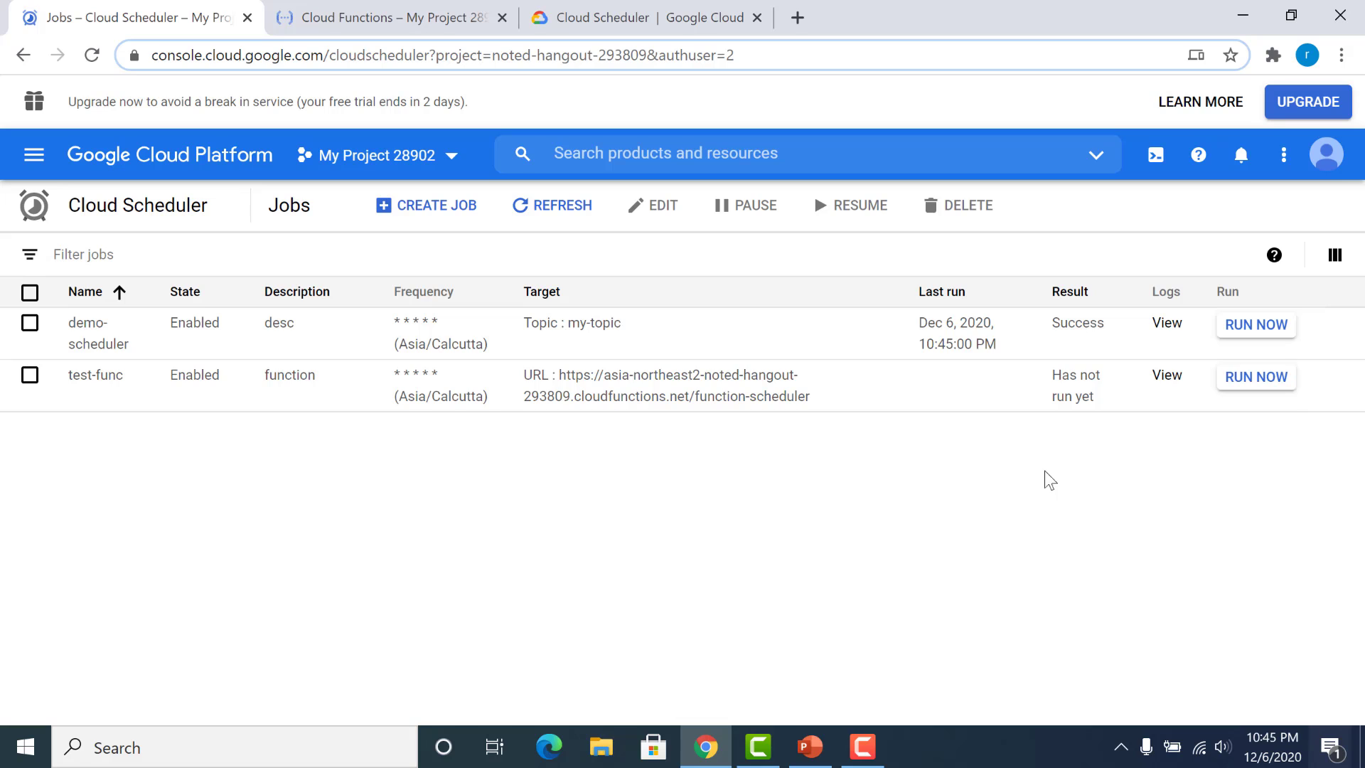
Step: Run the test-func job immediately and refresh the jobs list
left_click(1256, 378)
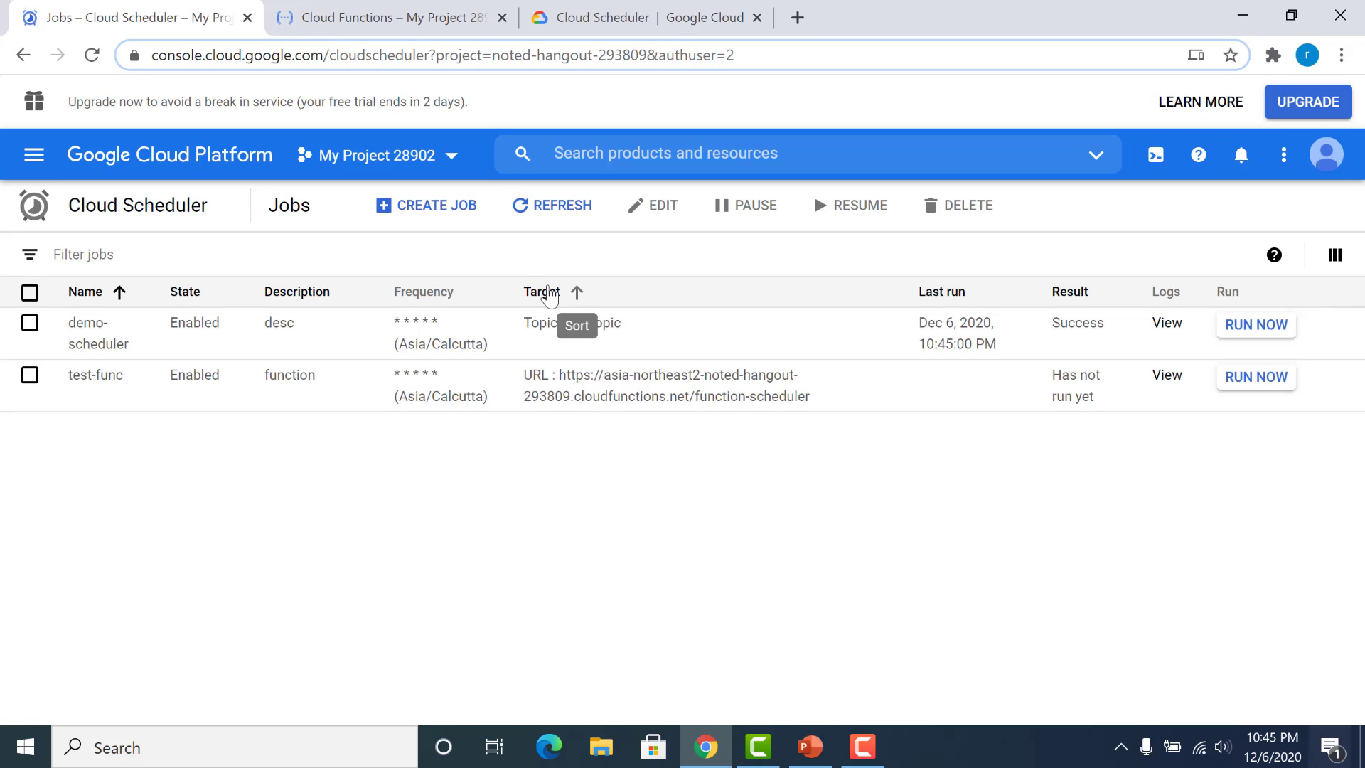
left_click(526, 204)
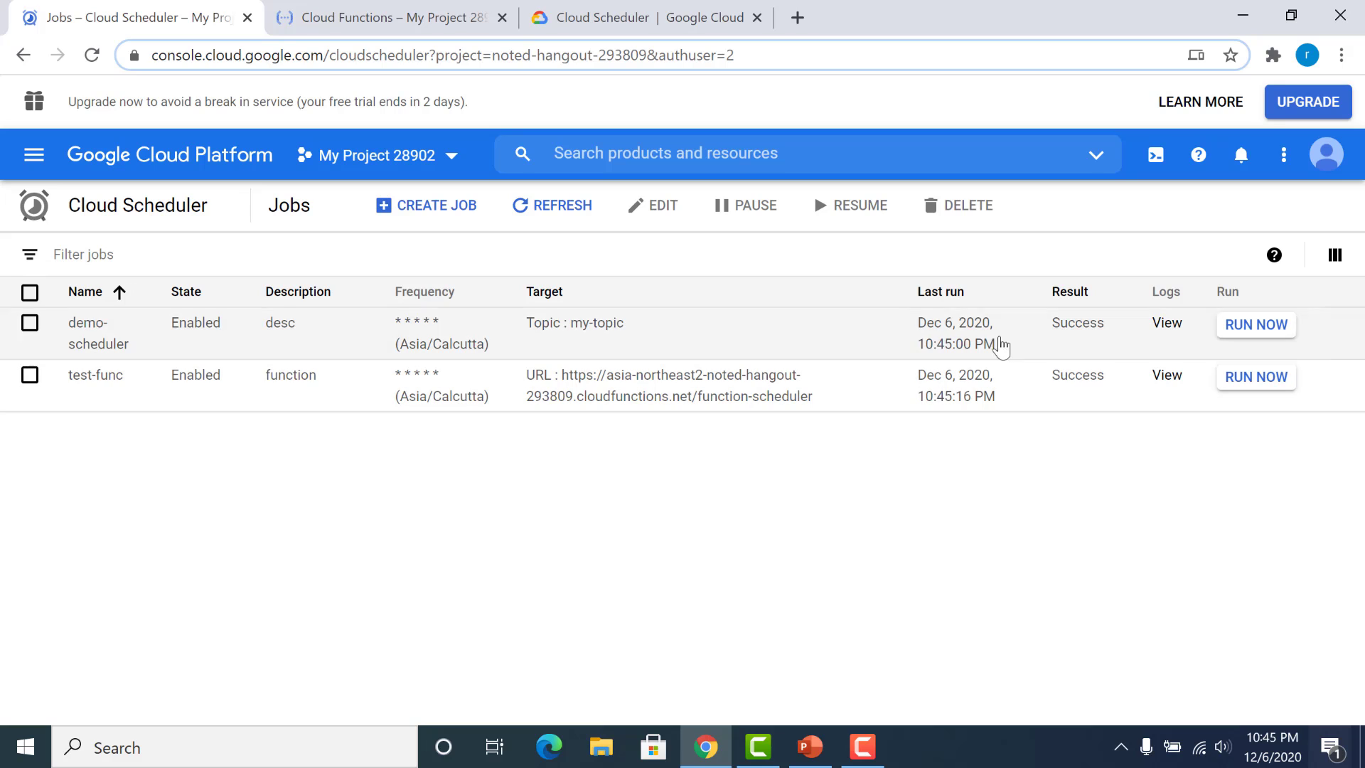
Step: Check the newest entries in function-scheduler's logs in Cloud Functions for the execution triggered by the job
left_click(339, 10)
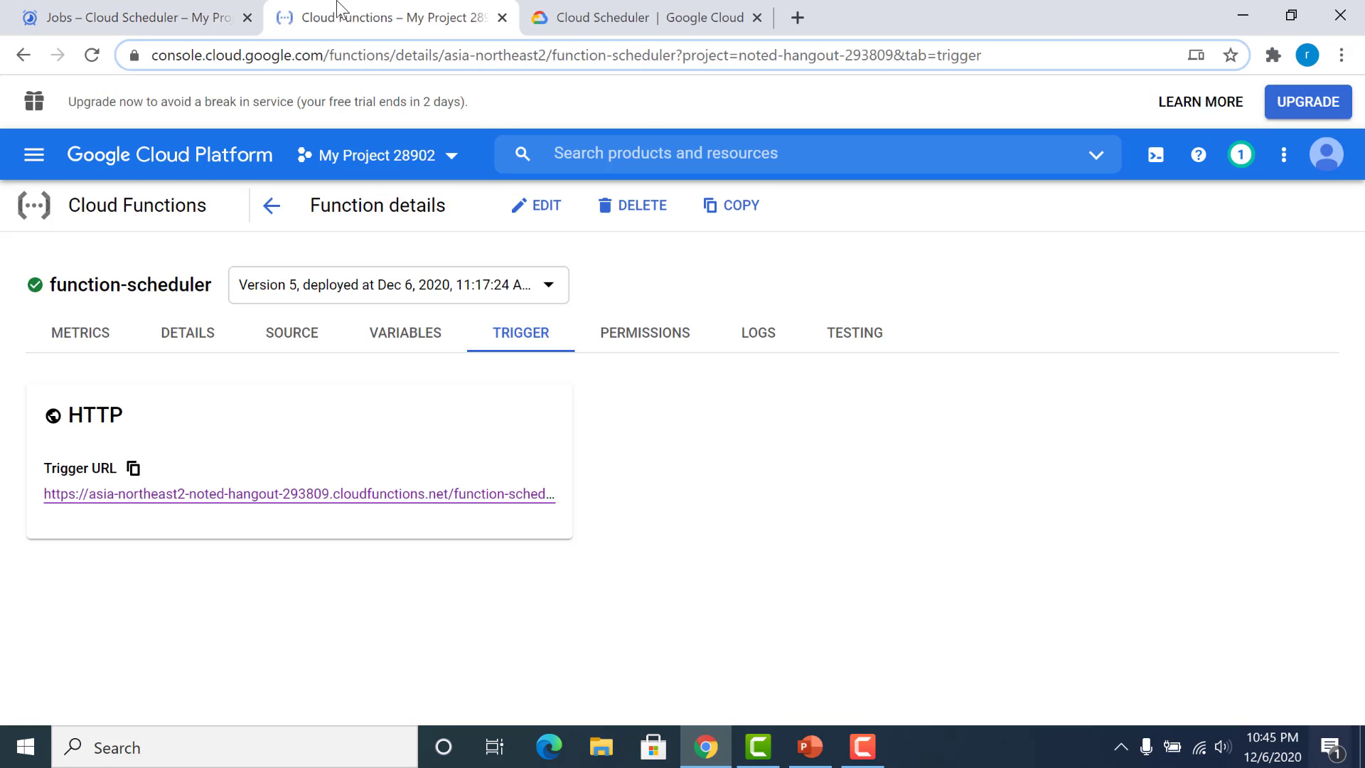
left_click(757, 334)
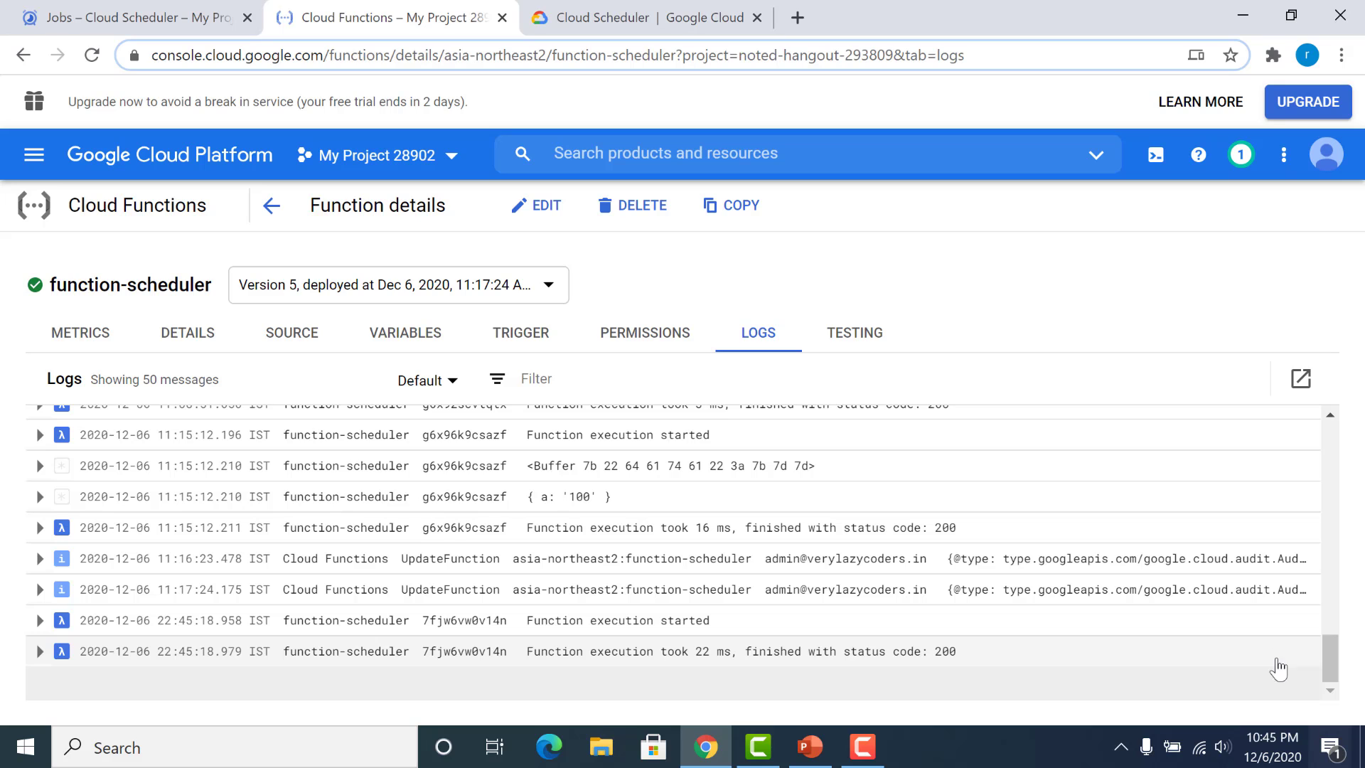
left_click(1330, 690)
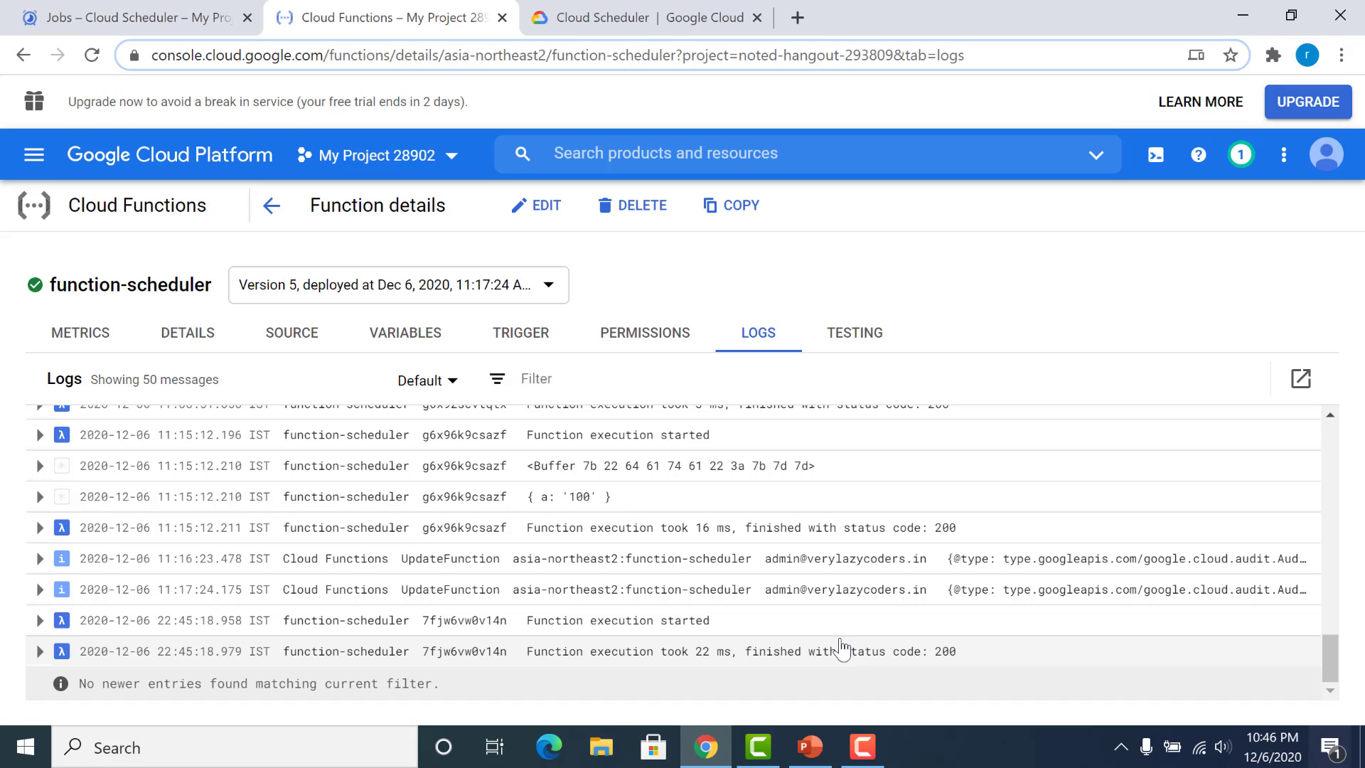
left_click(862, 746)
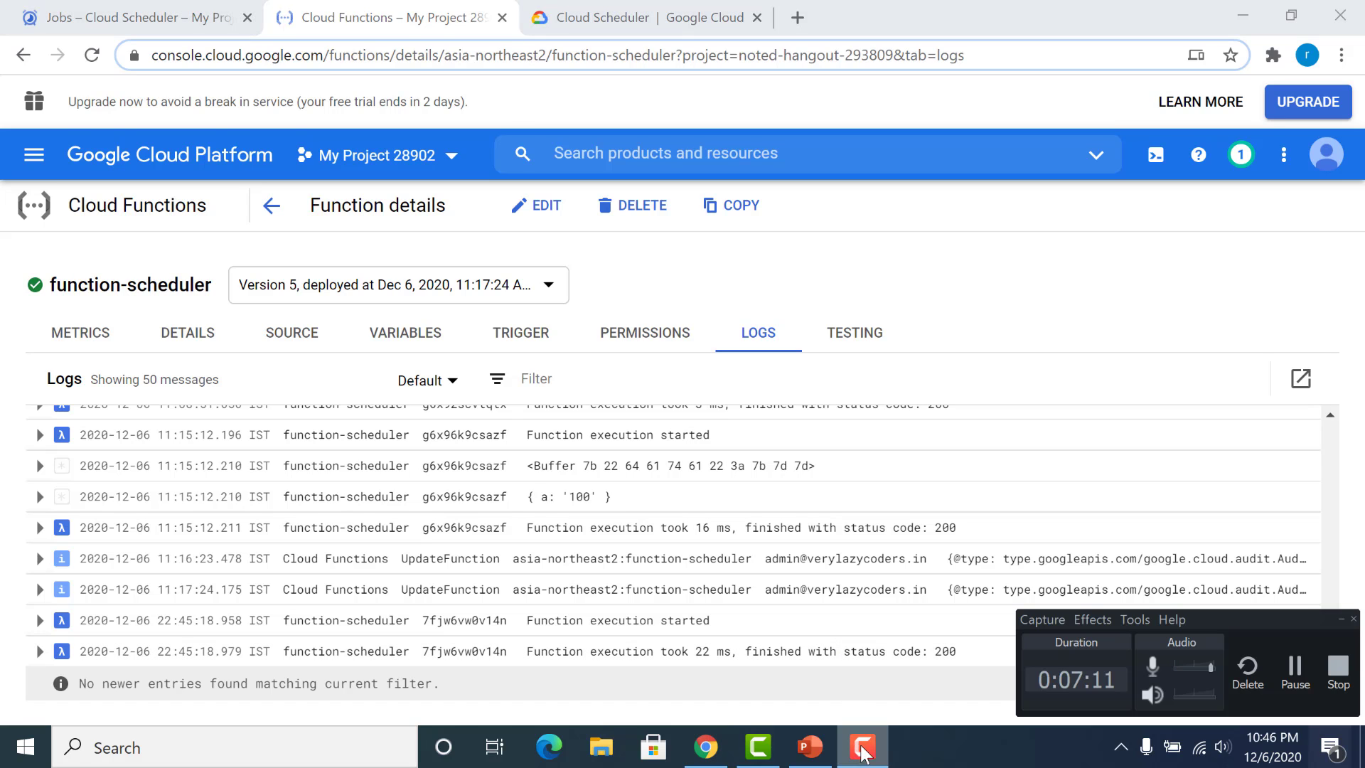